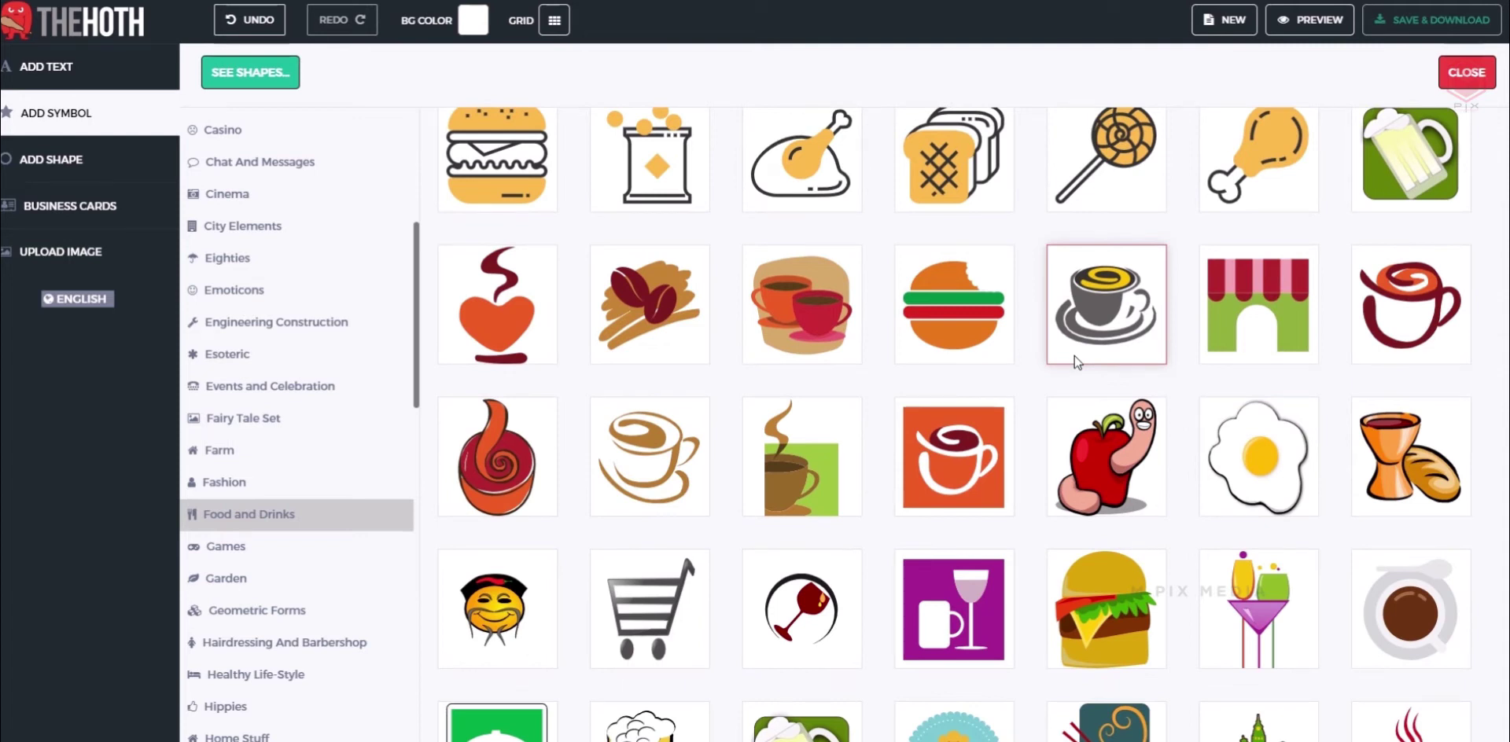
Step: Add the brown coffee cup symbol with orange steam from the Food and Drinks category and enlarge it
scroll(1022, 366, "down", 10)
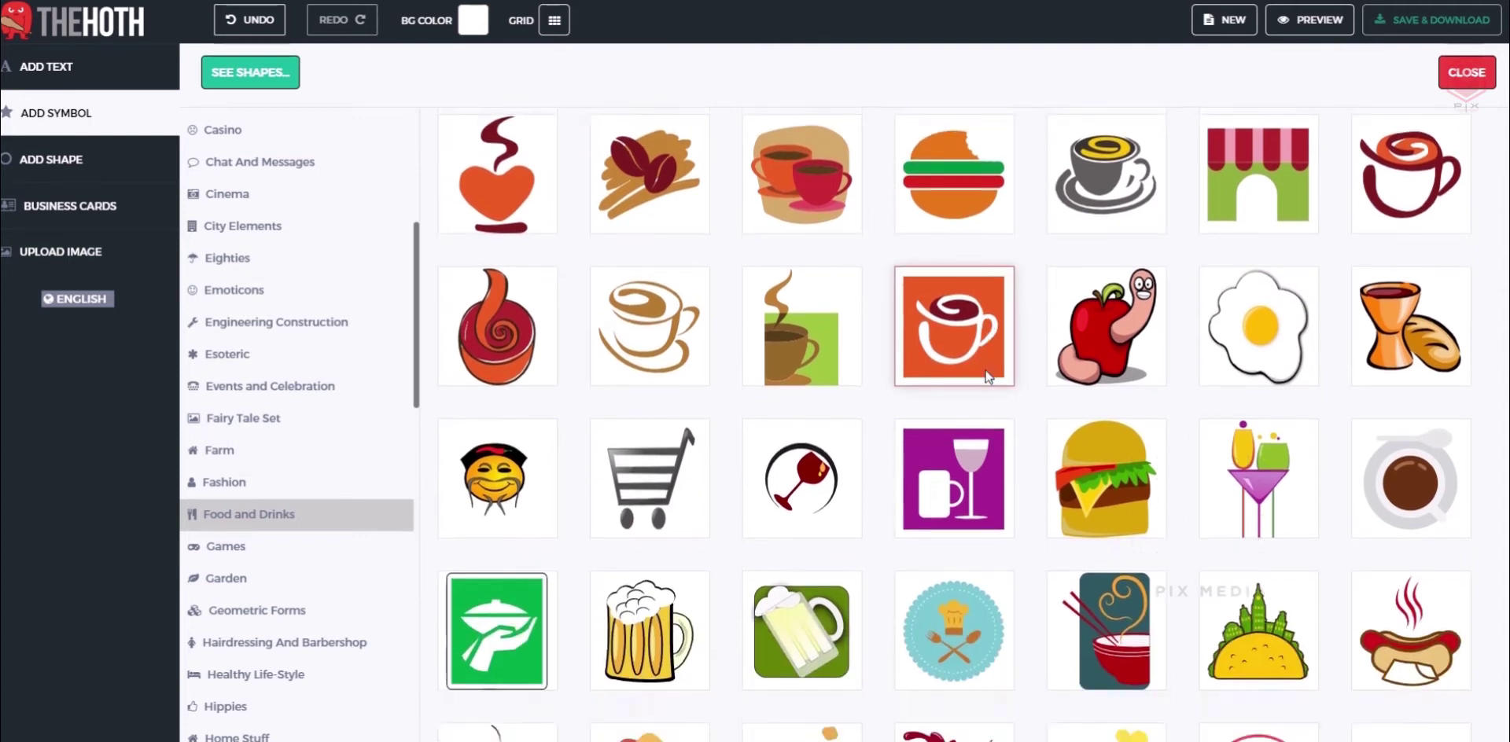
left_click(487, 503)
left_click_drag(438, 118, 832, 644)
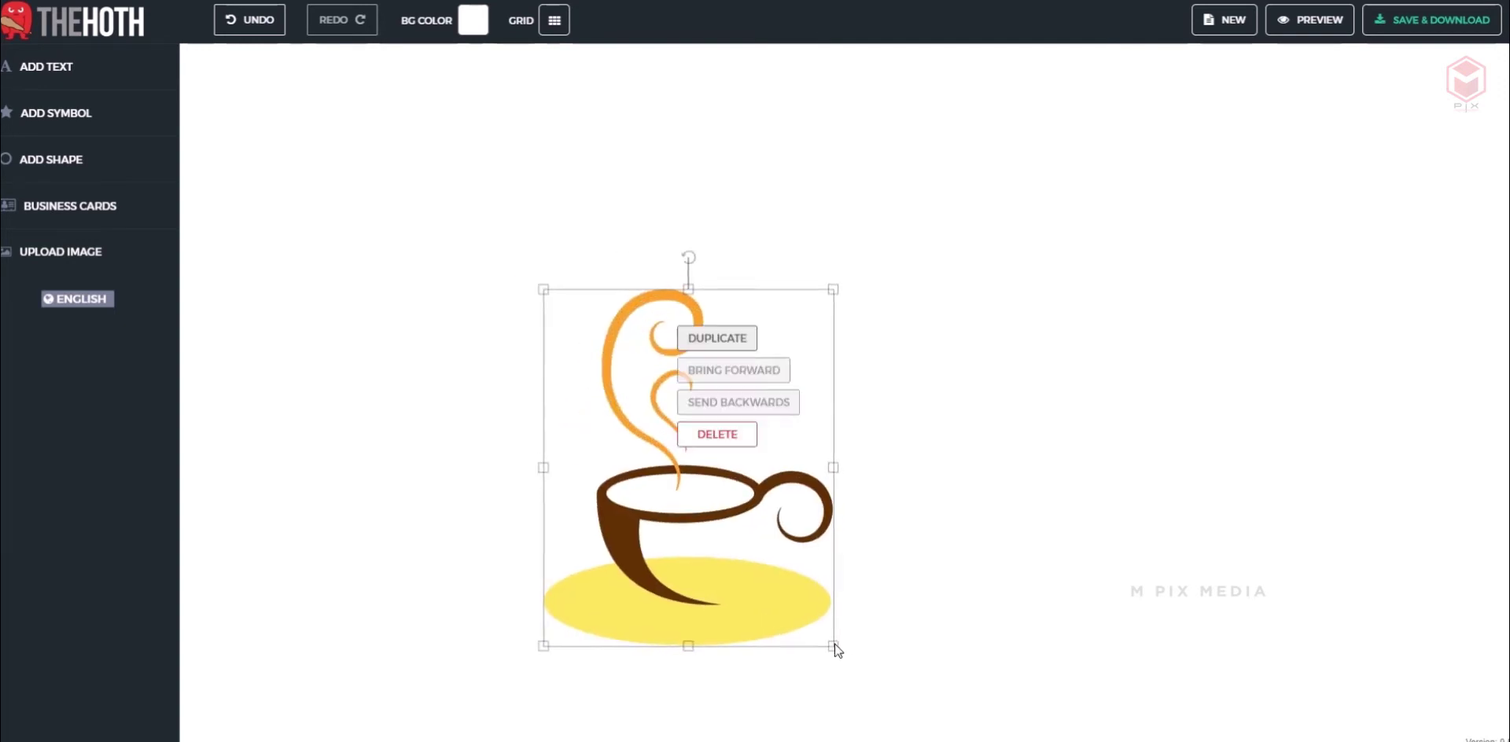
left_click_drag(541, 293, 516, 276)
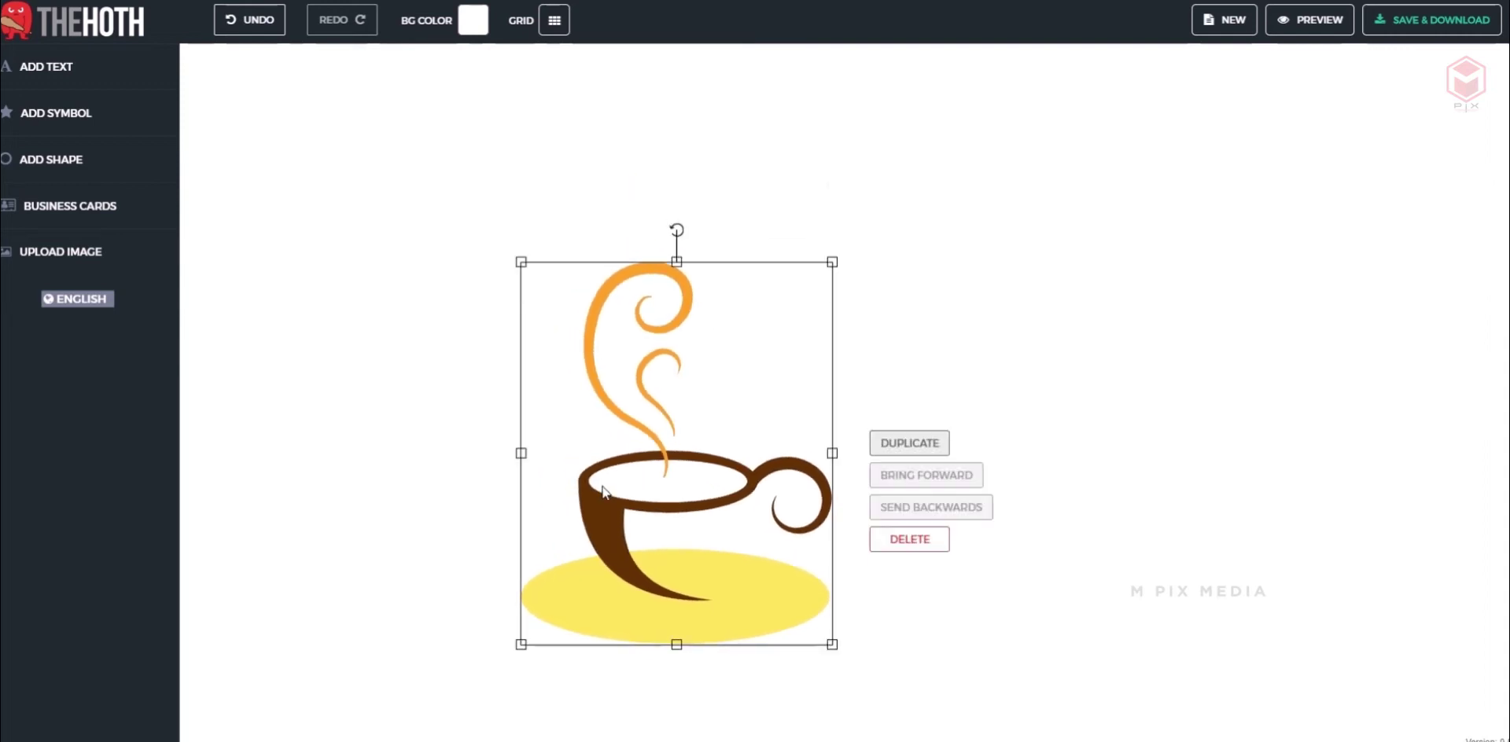
Step: Move the coffee cup symbol up and to the left on the canvas and deselect it
left_click(575, 484)
left_click_drag(526, 489, 540, 474)
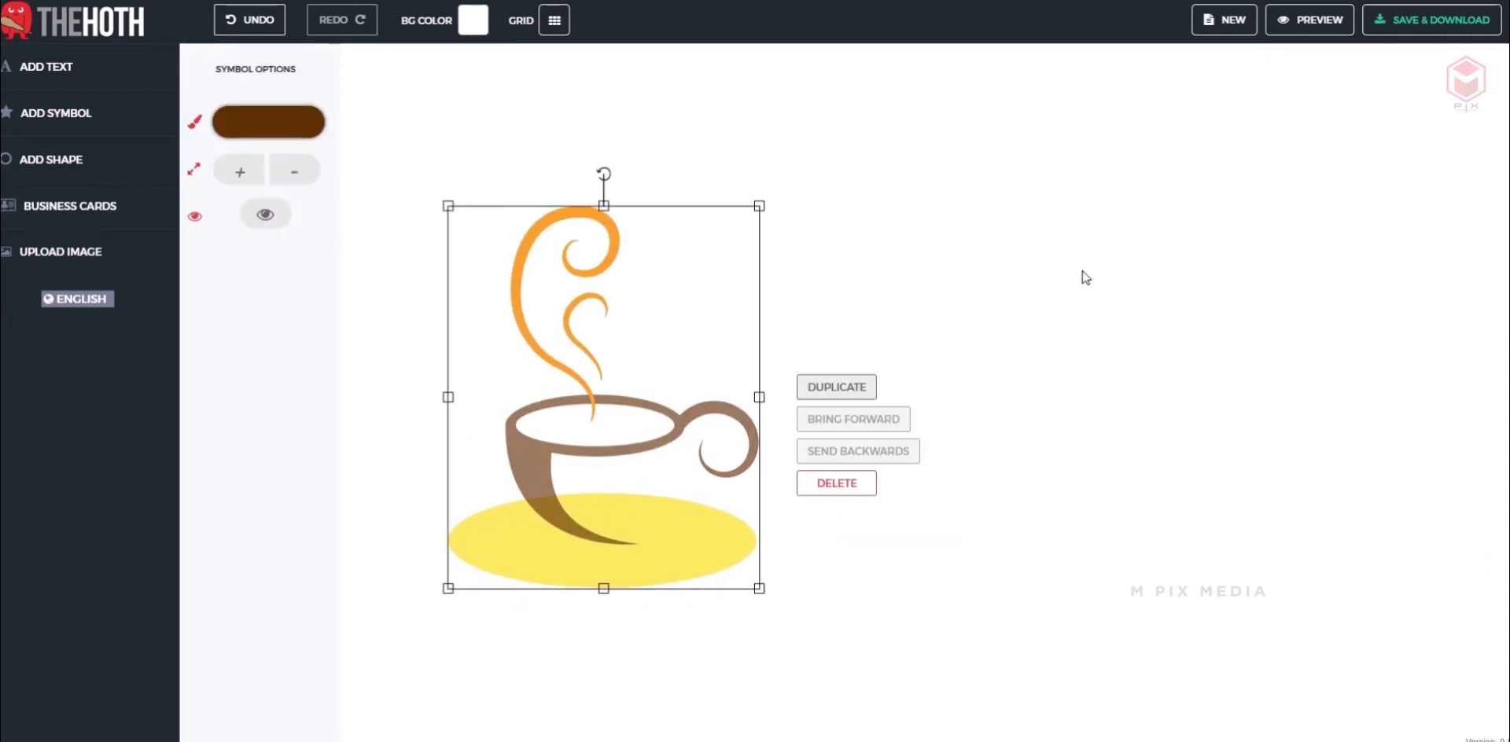
left_click(1062, 340)
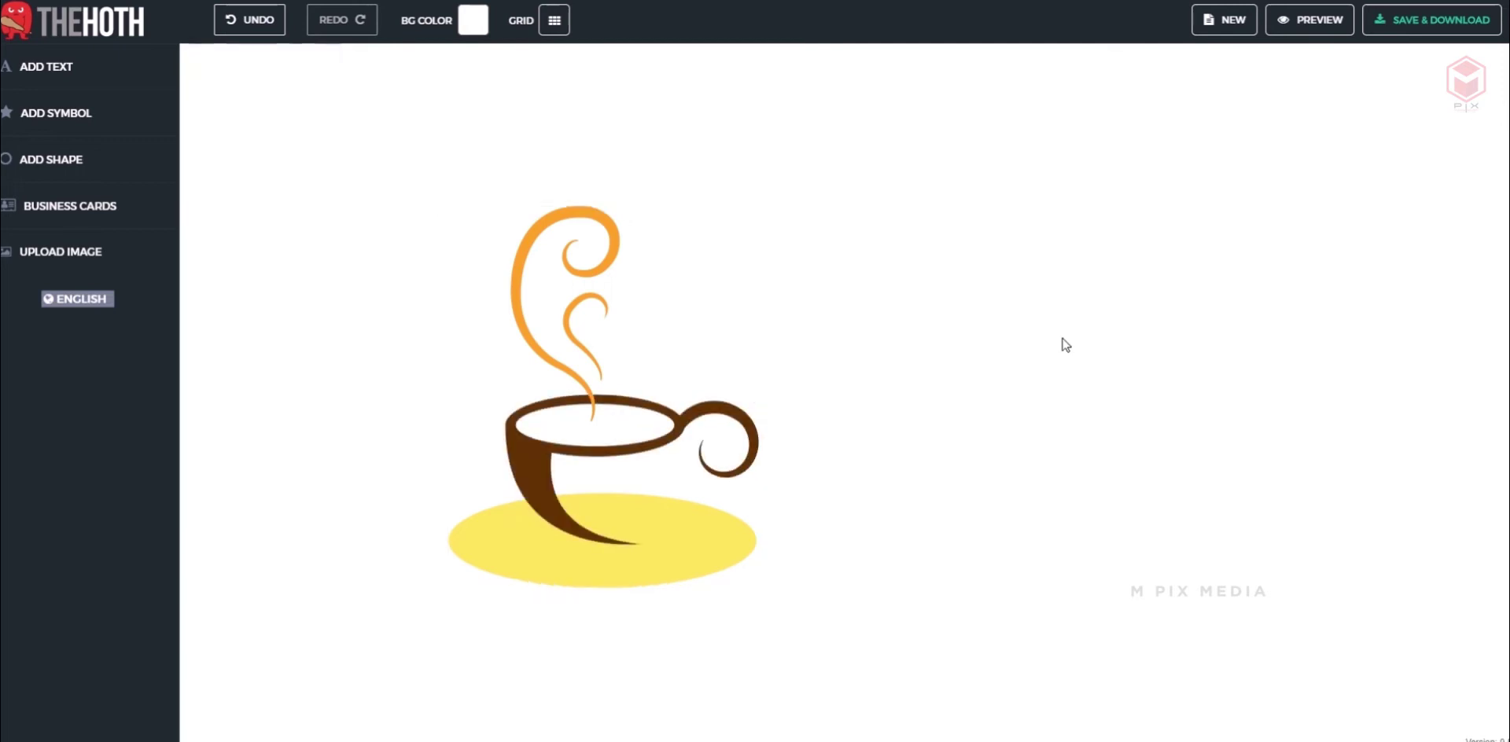
Step: Recolour the cup a slightly lighter brown and its saucer ellipse light tan (#d6bd91)
left_click(511, 449)
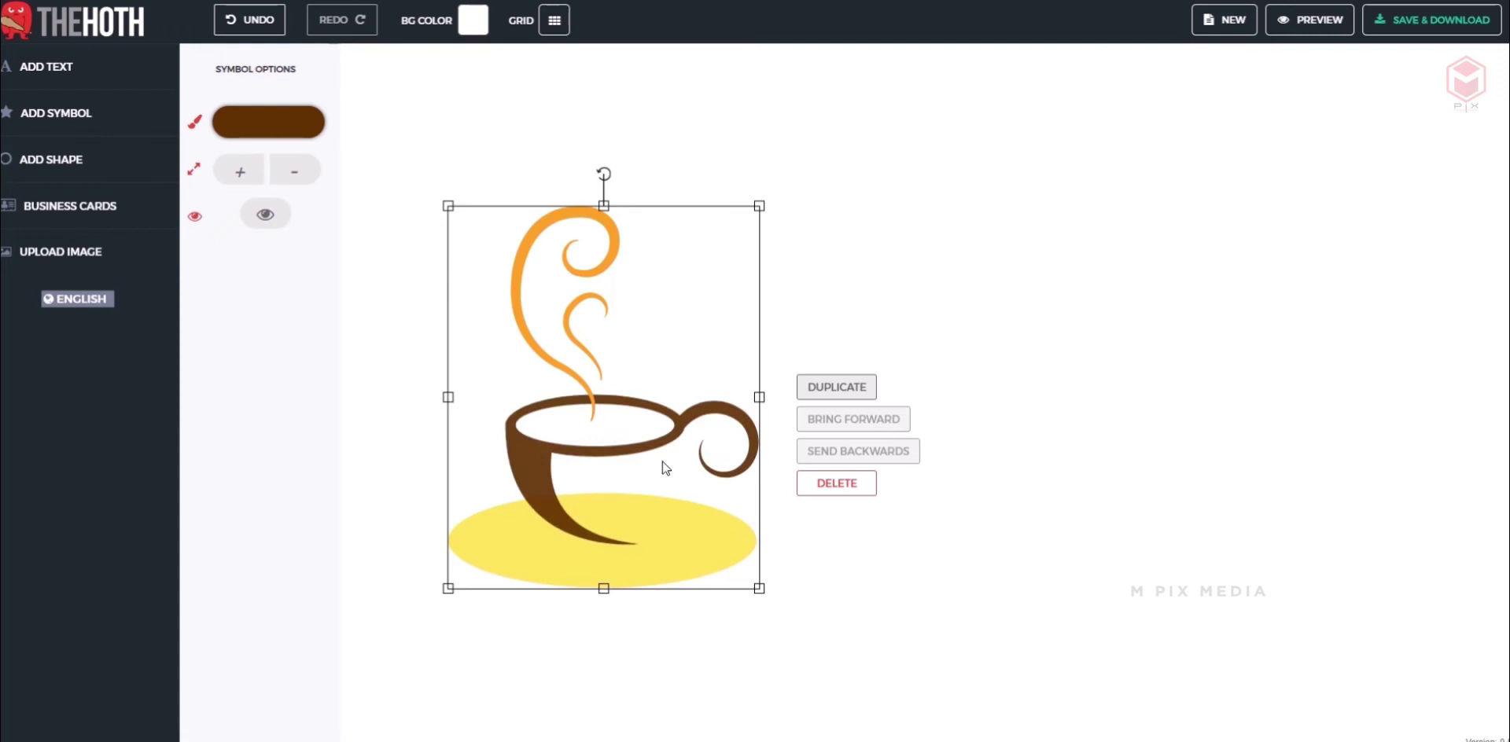
left_click(285, 121)
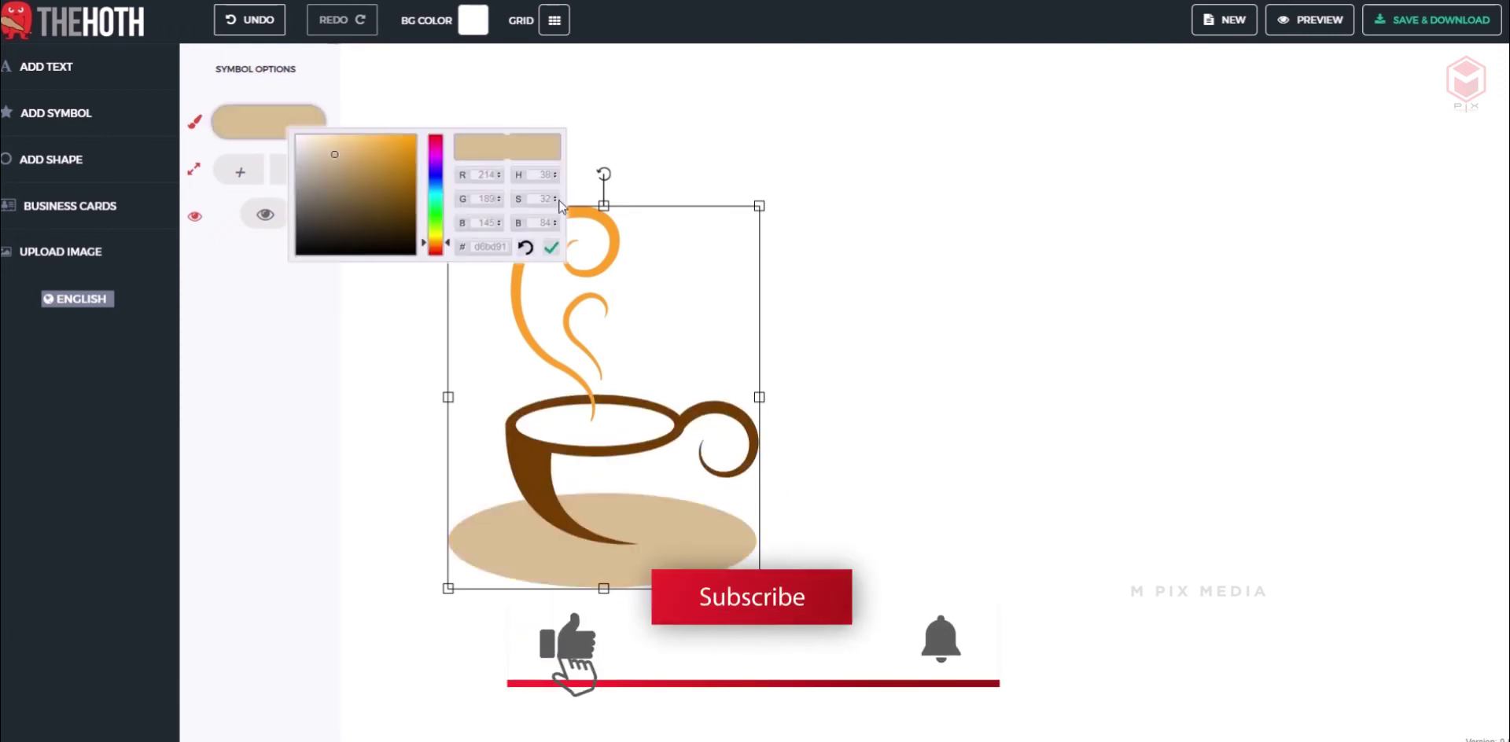
left_click(555, 250)
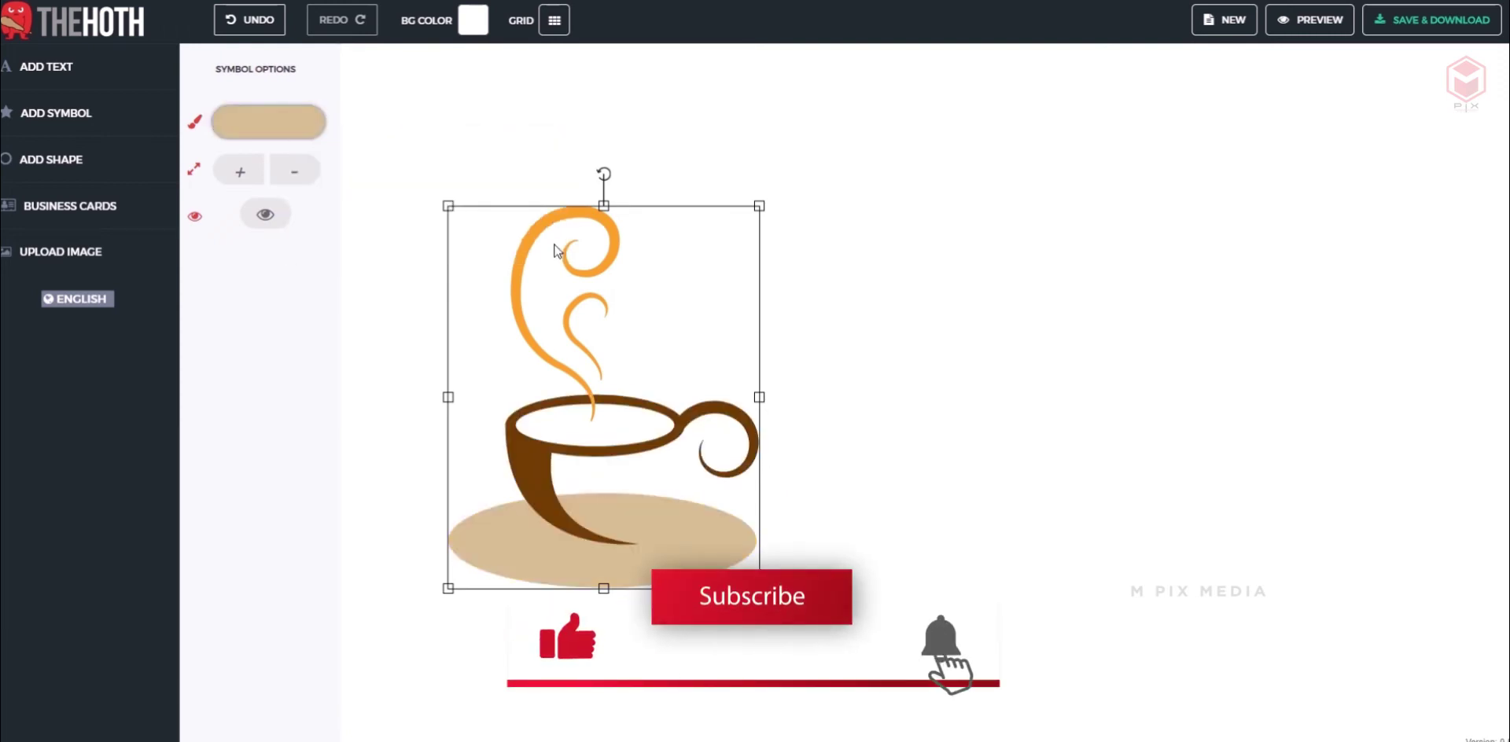
left_click(1016, 308)
Step: Add a text object on the empty area right of the cup and make it read "COFFEE"
left_click(56, 72)
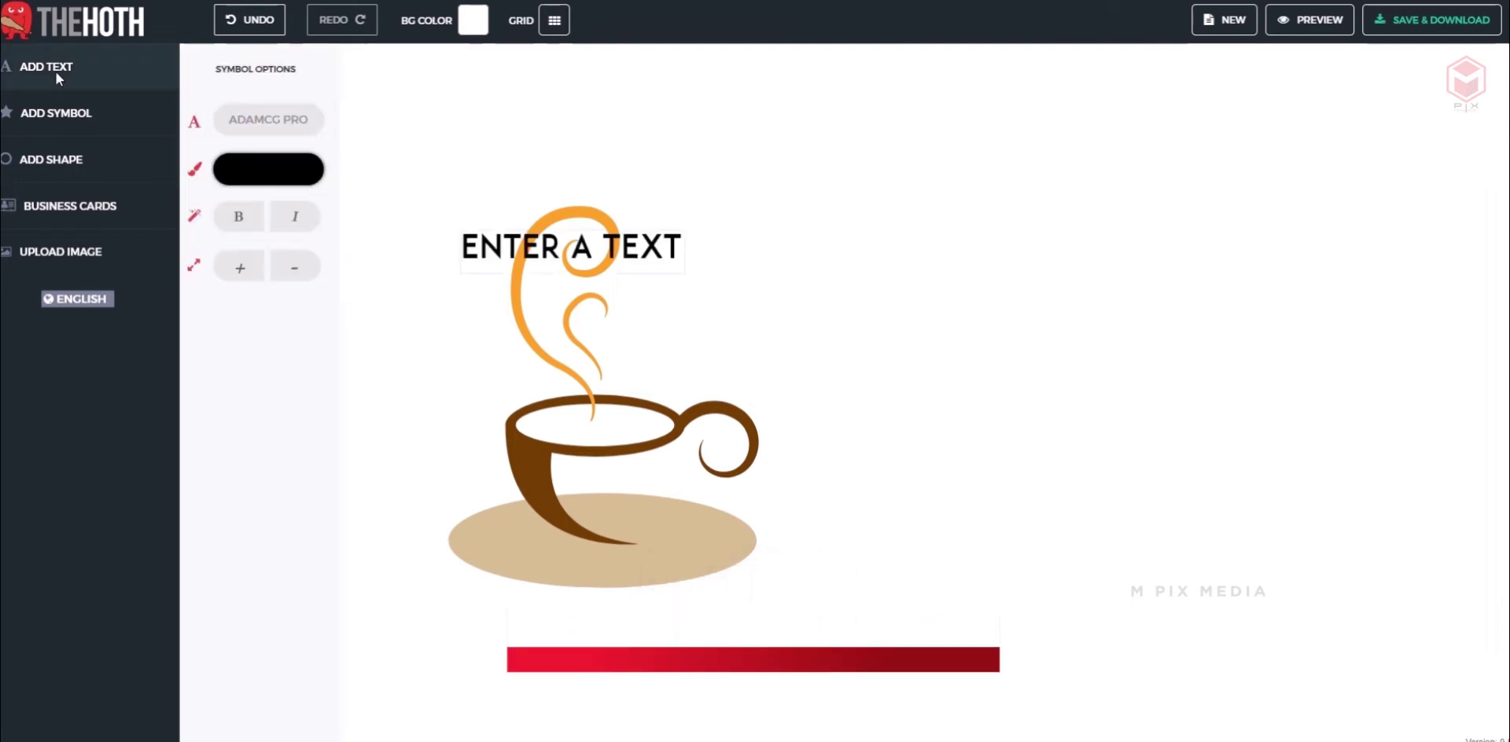
left_click(670, 229)
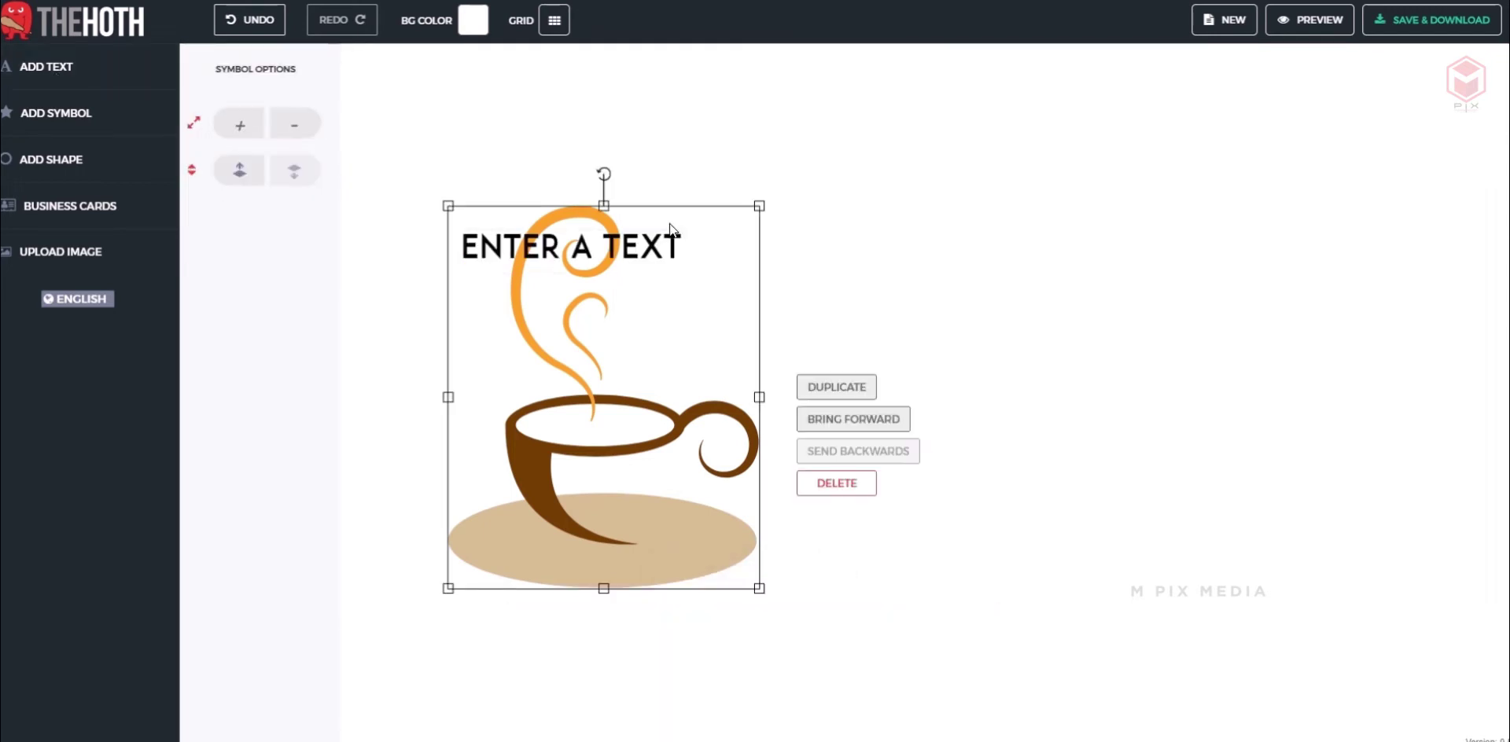
left_click(661, 242)
left_click_drag(659, 238, 1123, 404)
double_click(1123, 403)
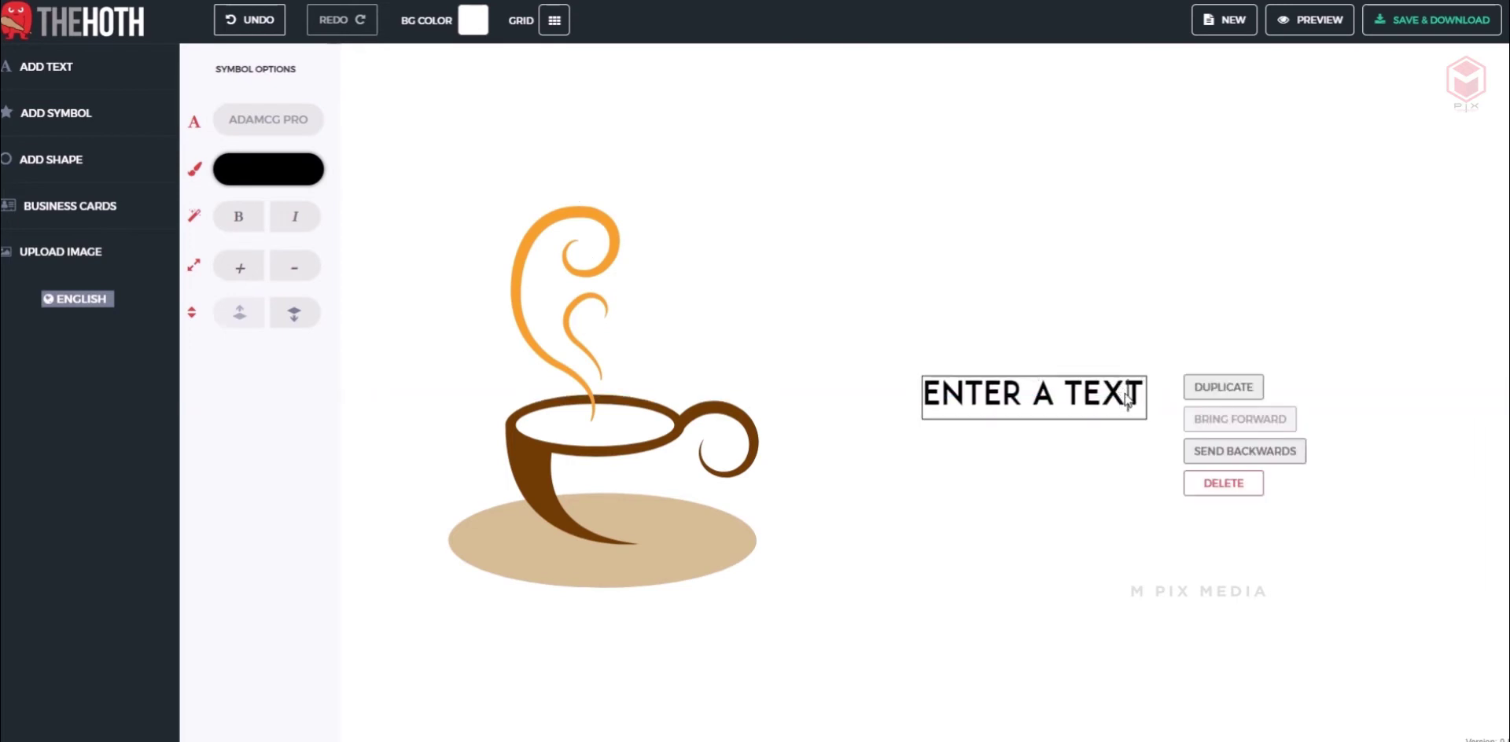
type("COFFEE")
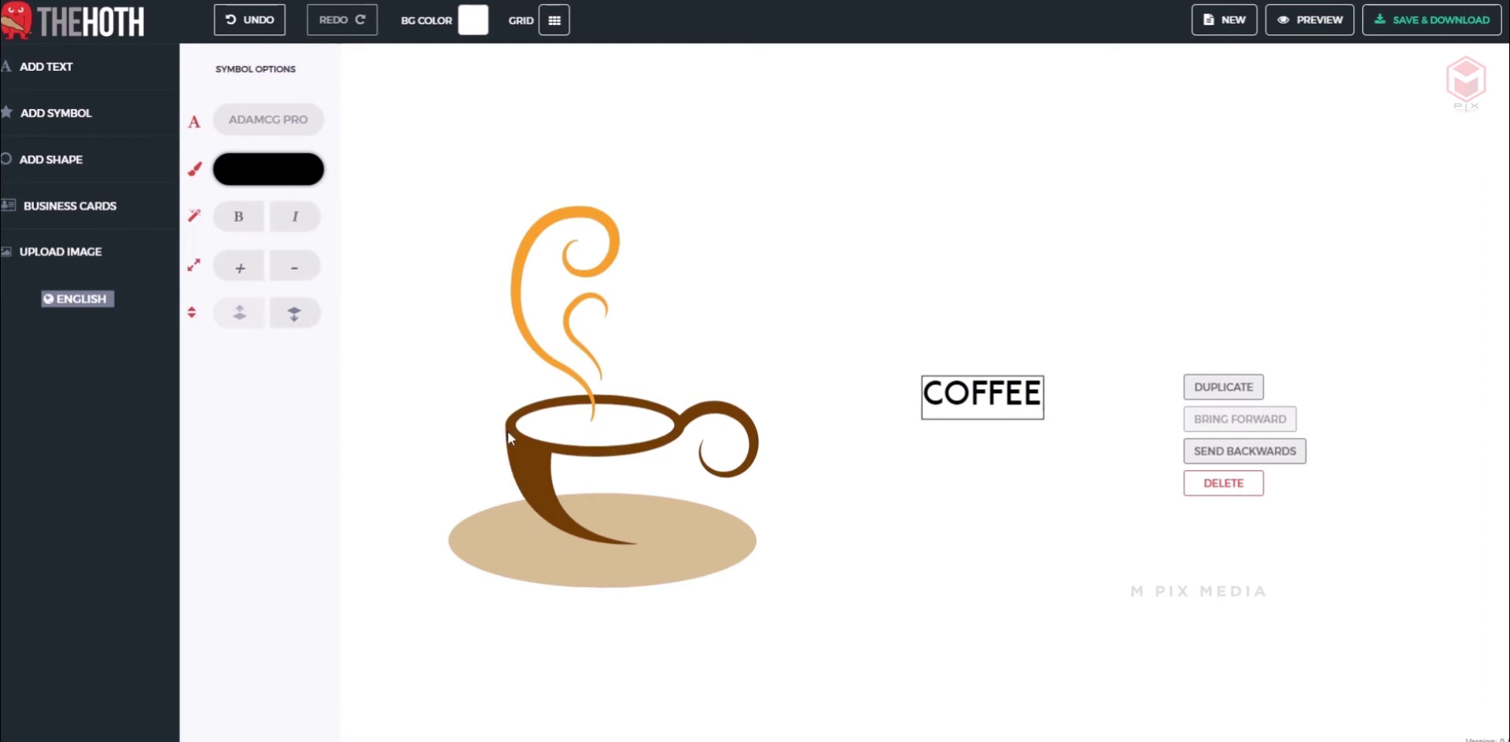
Step: Delete the initial C from the COFFEE text so only "OFFEE" is left
left_click_drag(951, 396, 922, 405)
key("BackSpace")
left_click(807, 220)
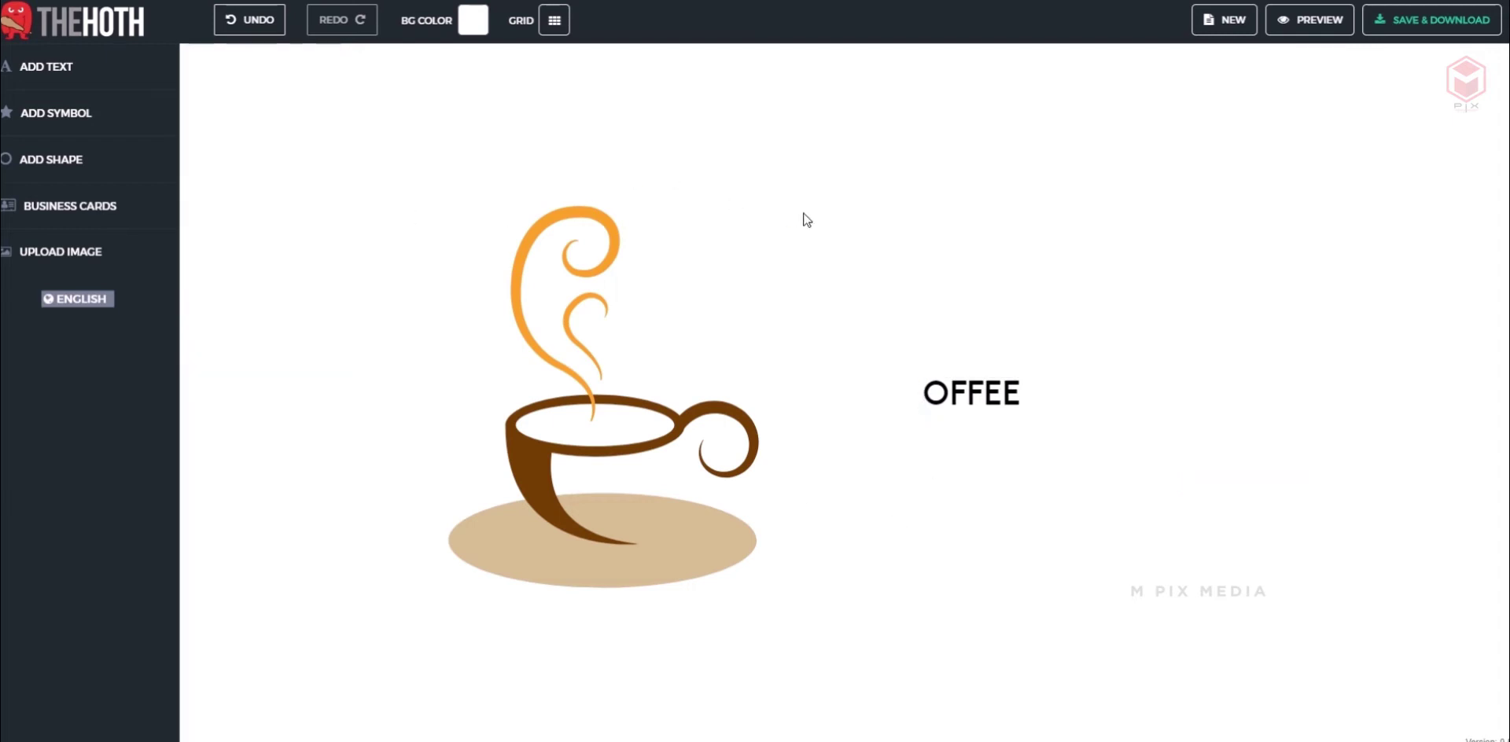
Step: Browse the font list and set the OFFEE text in Gochihand Regular
left_click(949, 395)
left_click(269, 119)
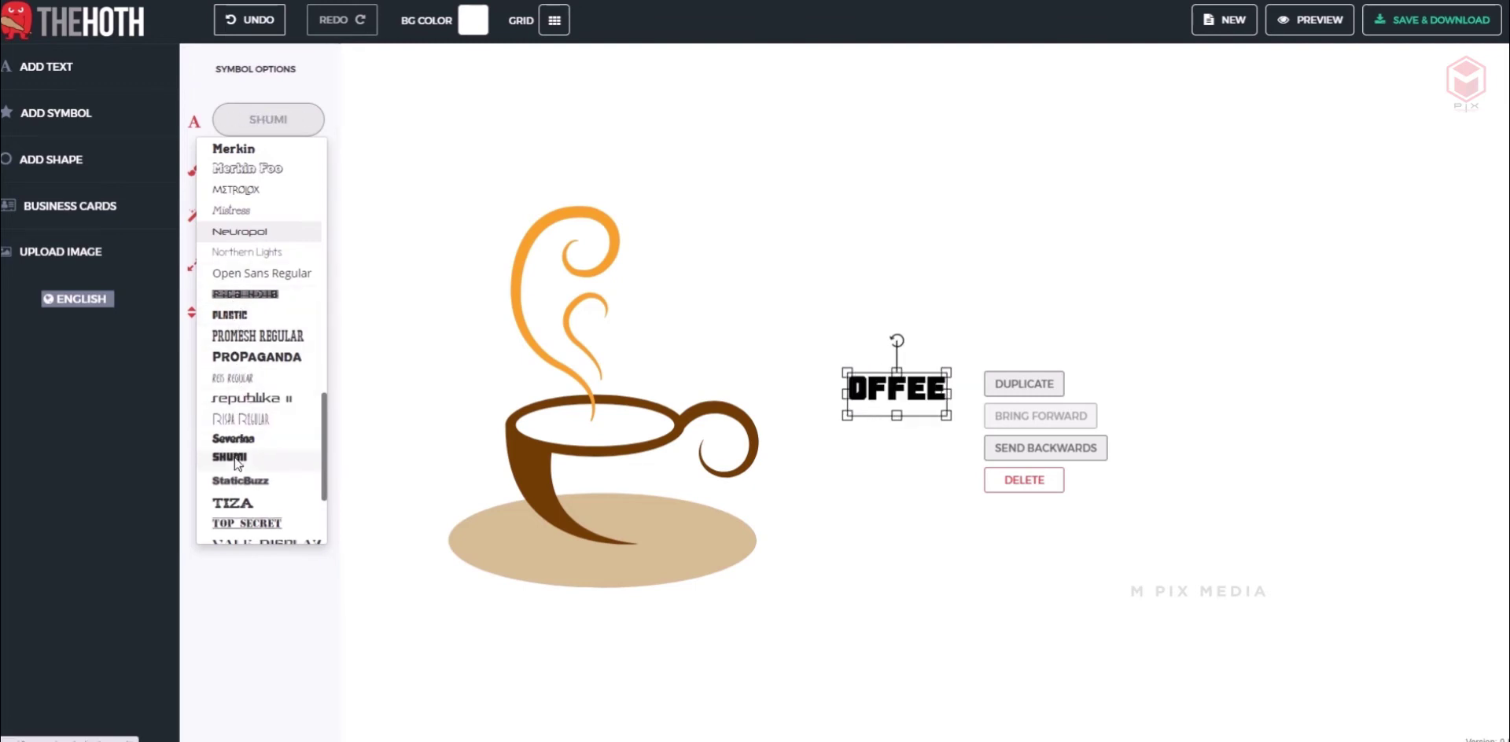
scroll(236, 462, "down", 2)
scroll(325, 401, "up", 5)
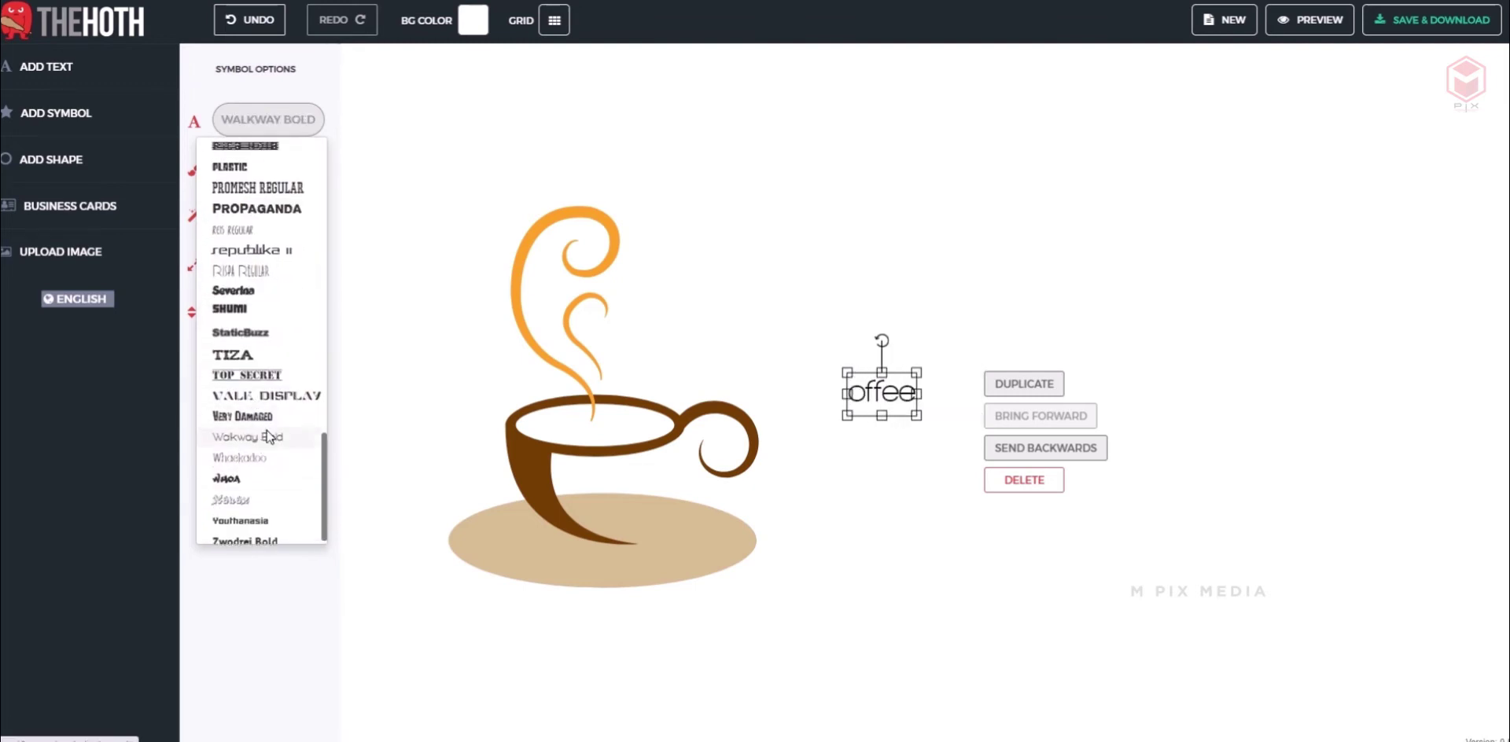
scroll(318, 380, "up", 6)
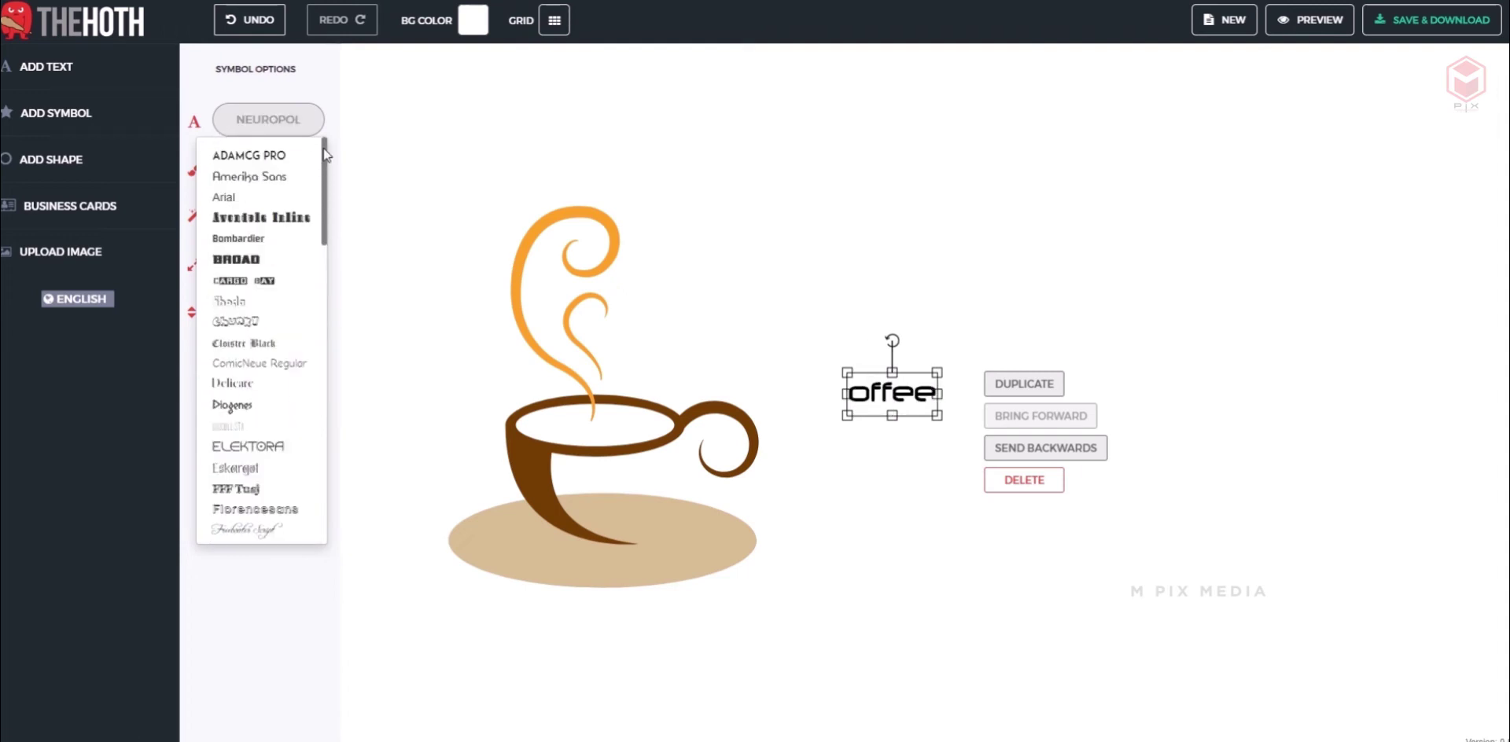
scroll(261, 468, "down", 1)
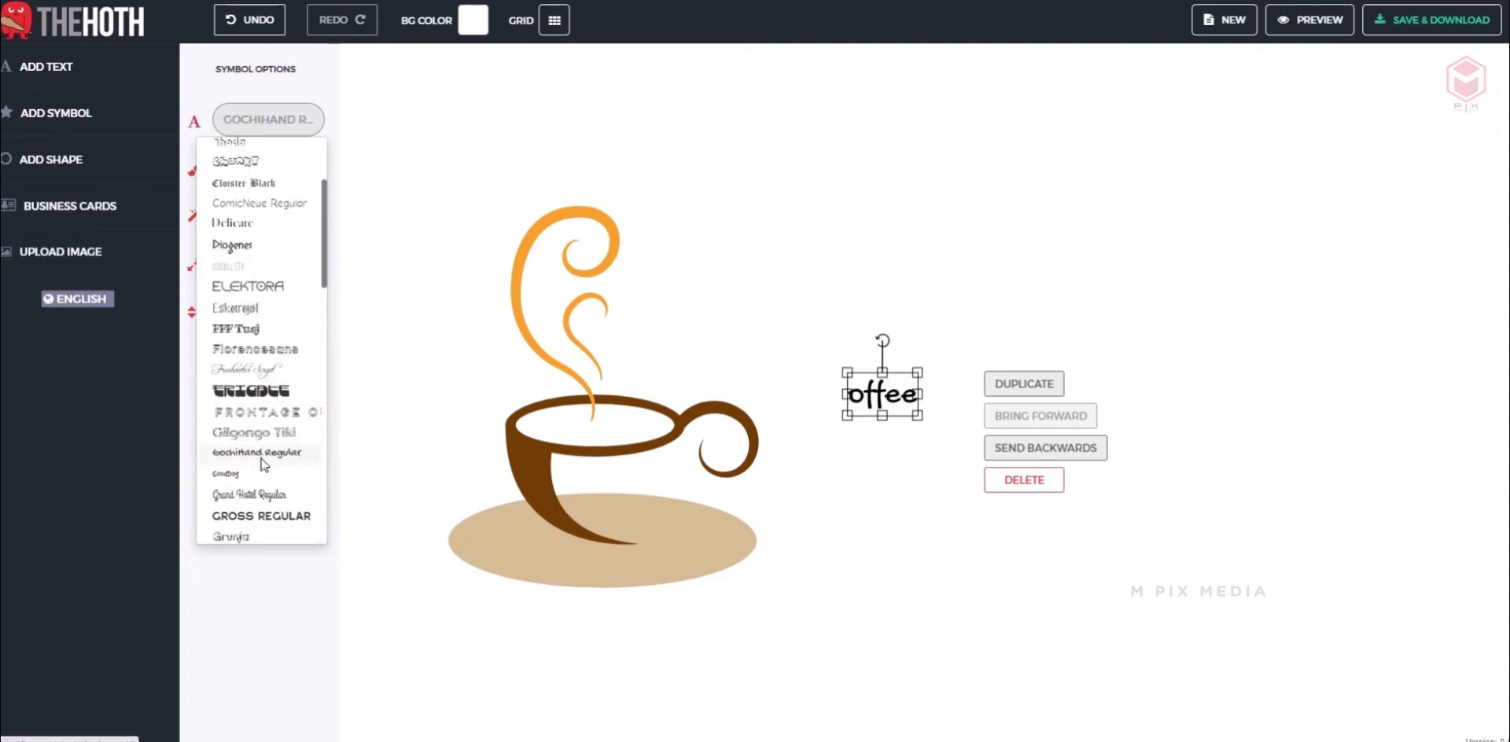
left_click(261, 456)
left_click(917, 418)
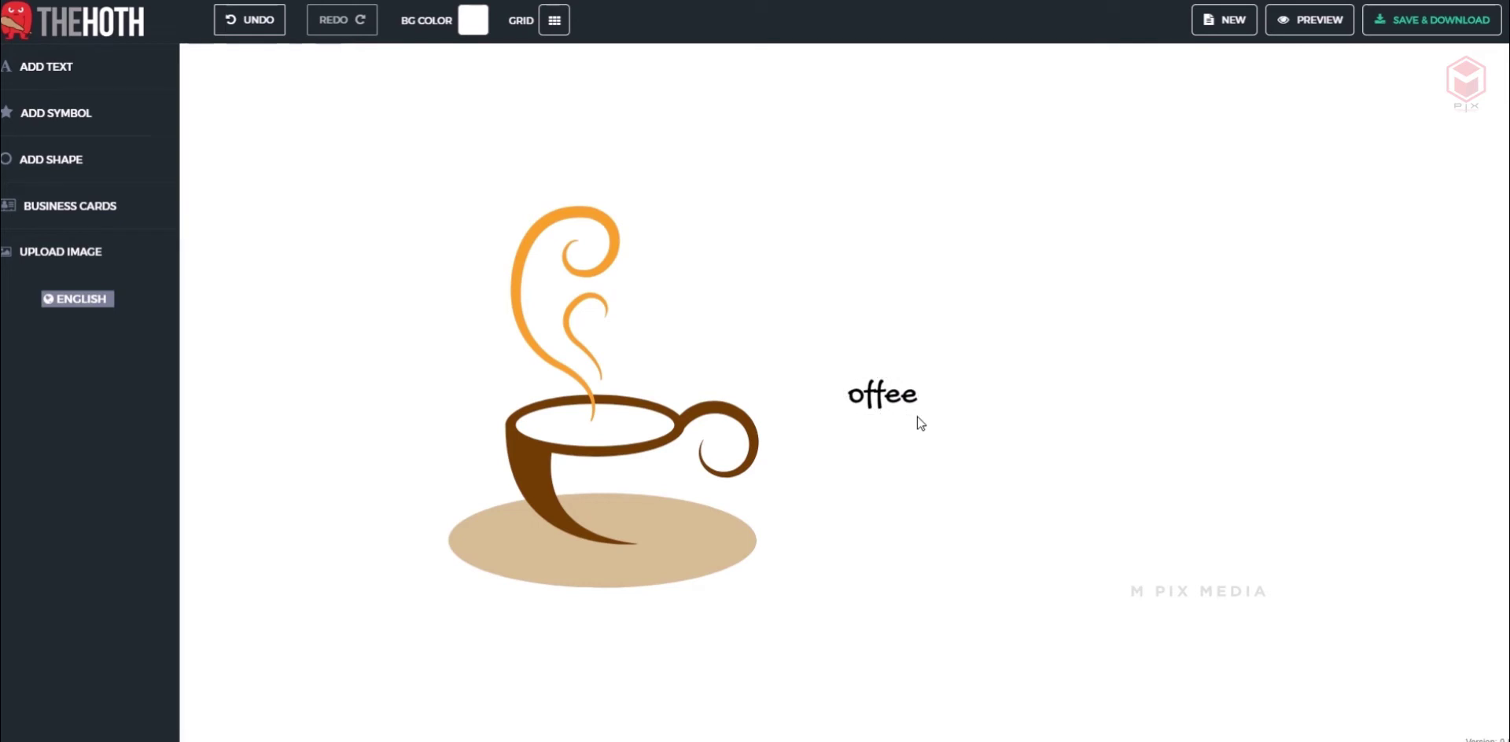
Step: Enlarge the "offee" text and place it over the cup so the cup's curve serves as the C
left_click(907, 398)
left_click_drag(918, 417, 1038, 496)
left_click_drag(938, 446, 674, 504)
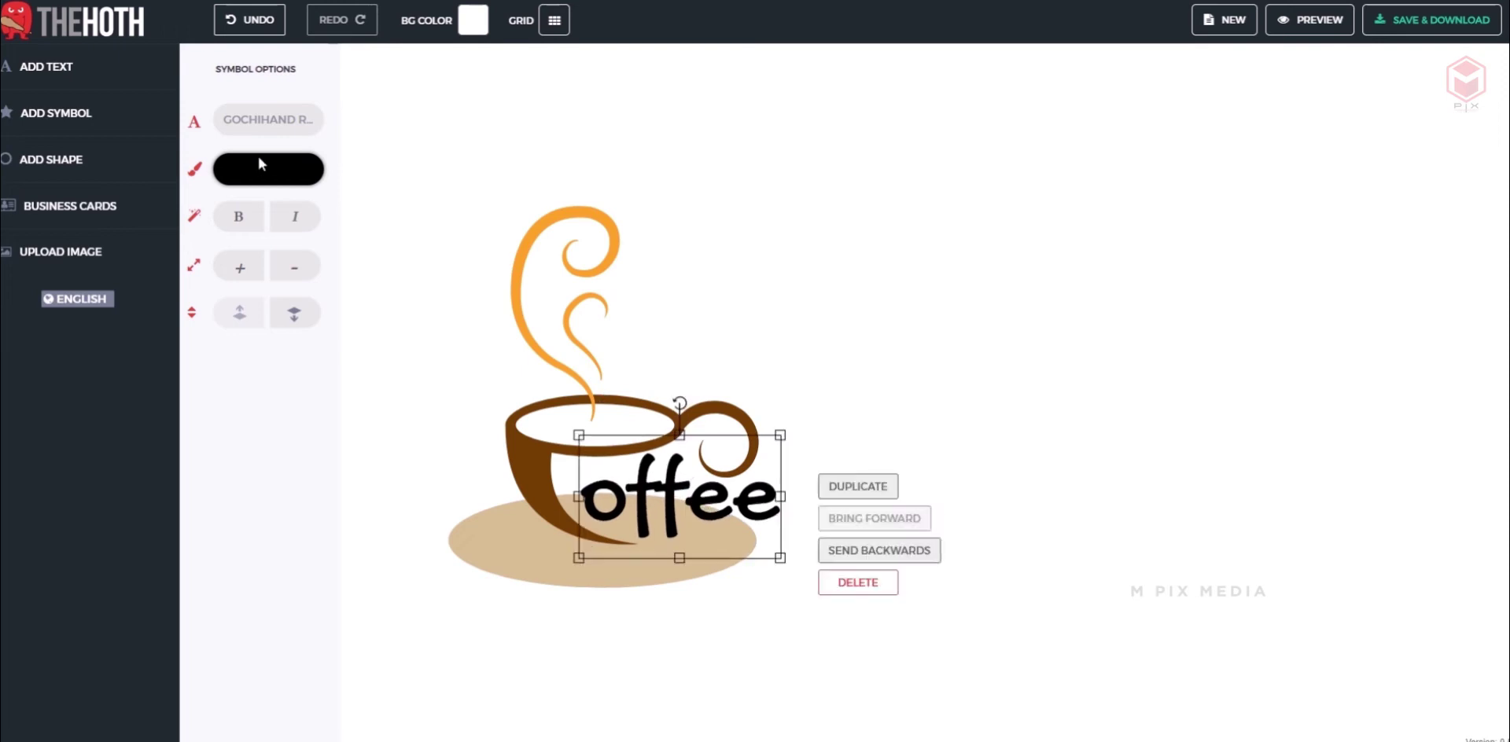
Step: Colour the "offee" text dark brown (#402202)
left_click(266, 175)
left_click(416, 293)
left_click(392, 274)
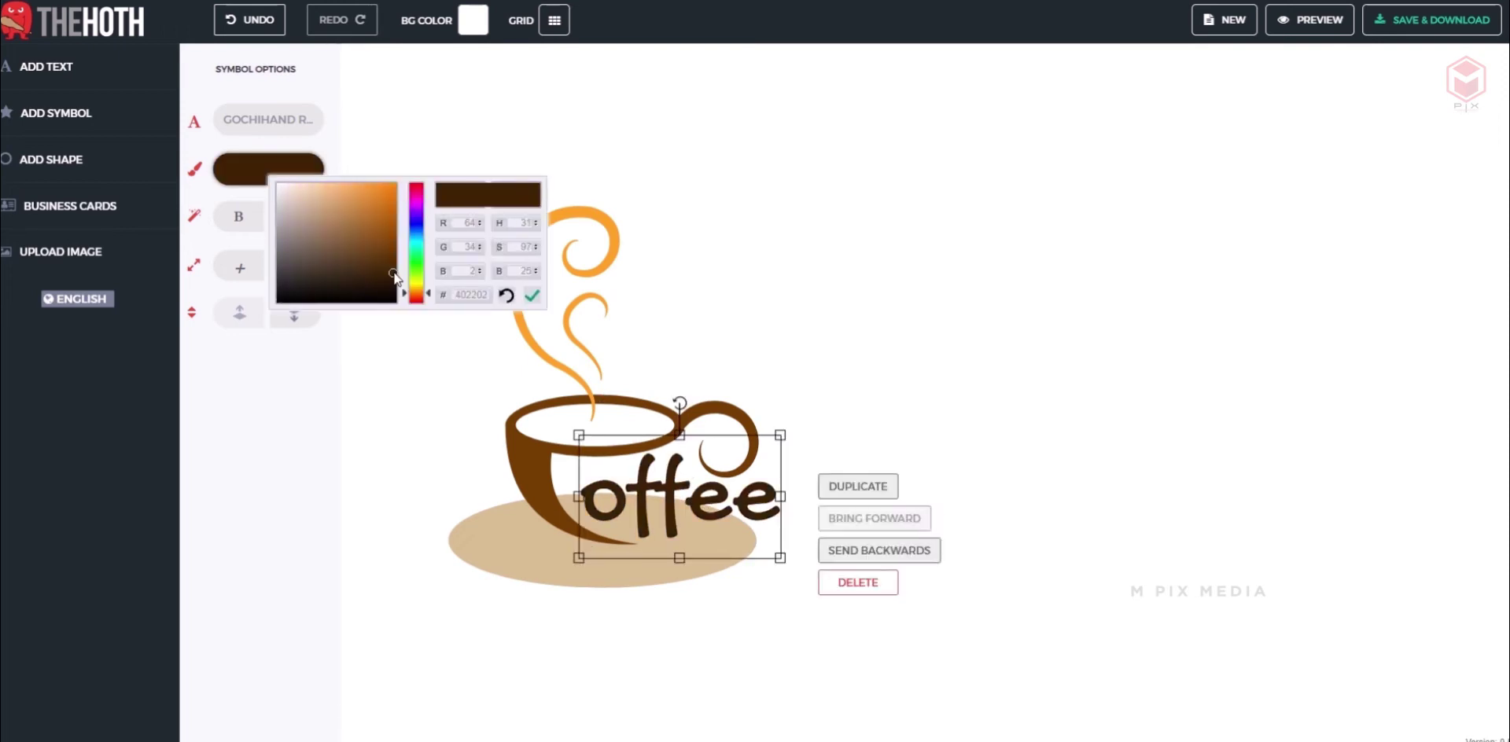
left_click(529, 297)
left_click(860, 300)
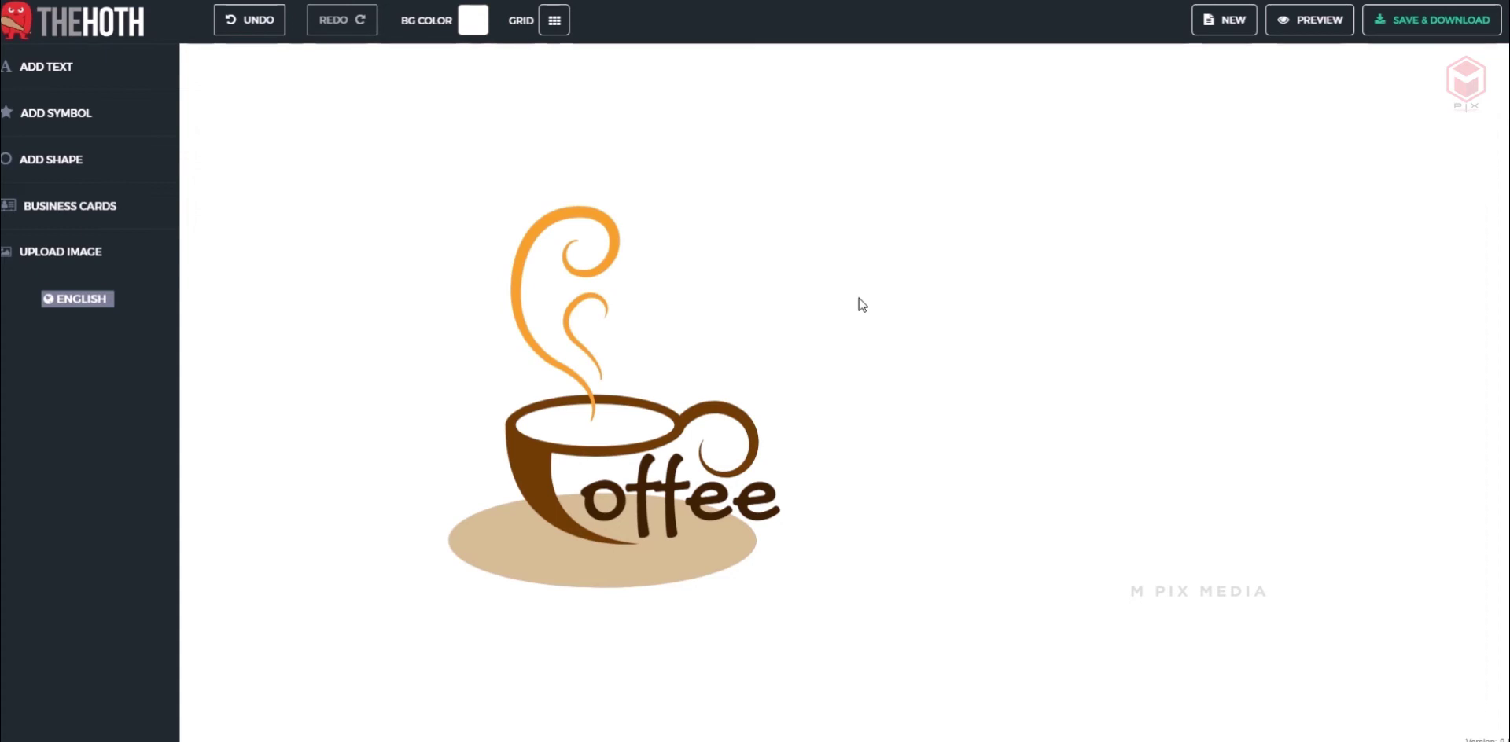
Step: Add a second text object reading "SHOP" on the empty area right of the cup
left_click(47, 66)
left_click(808, 487)
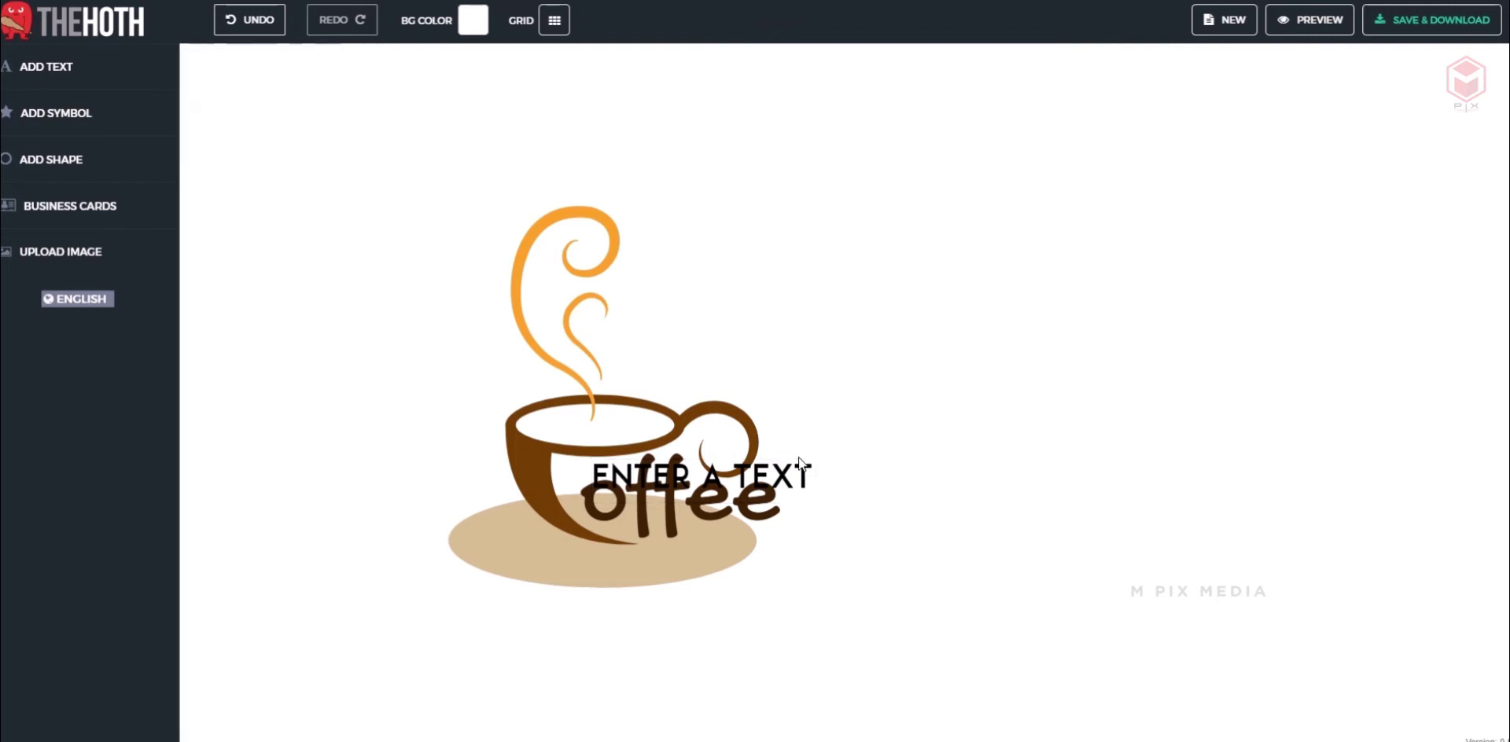
type("SHOP")
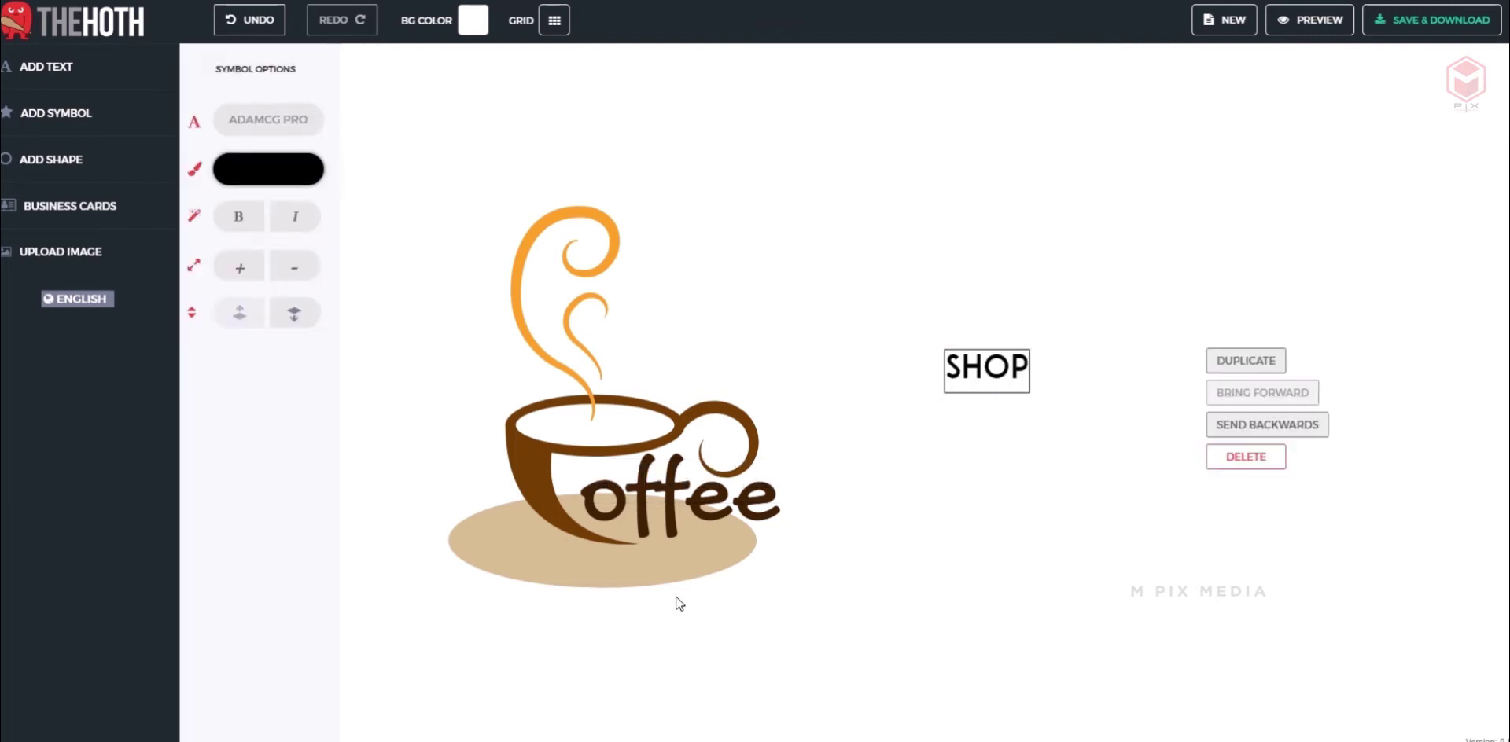
left_click(926, 265)
Step: Change the SHOP text to a squared, futuristic font and move it beneath the end of the "offee" text
left_click(993, 361)
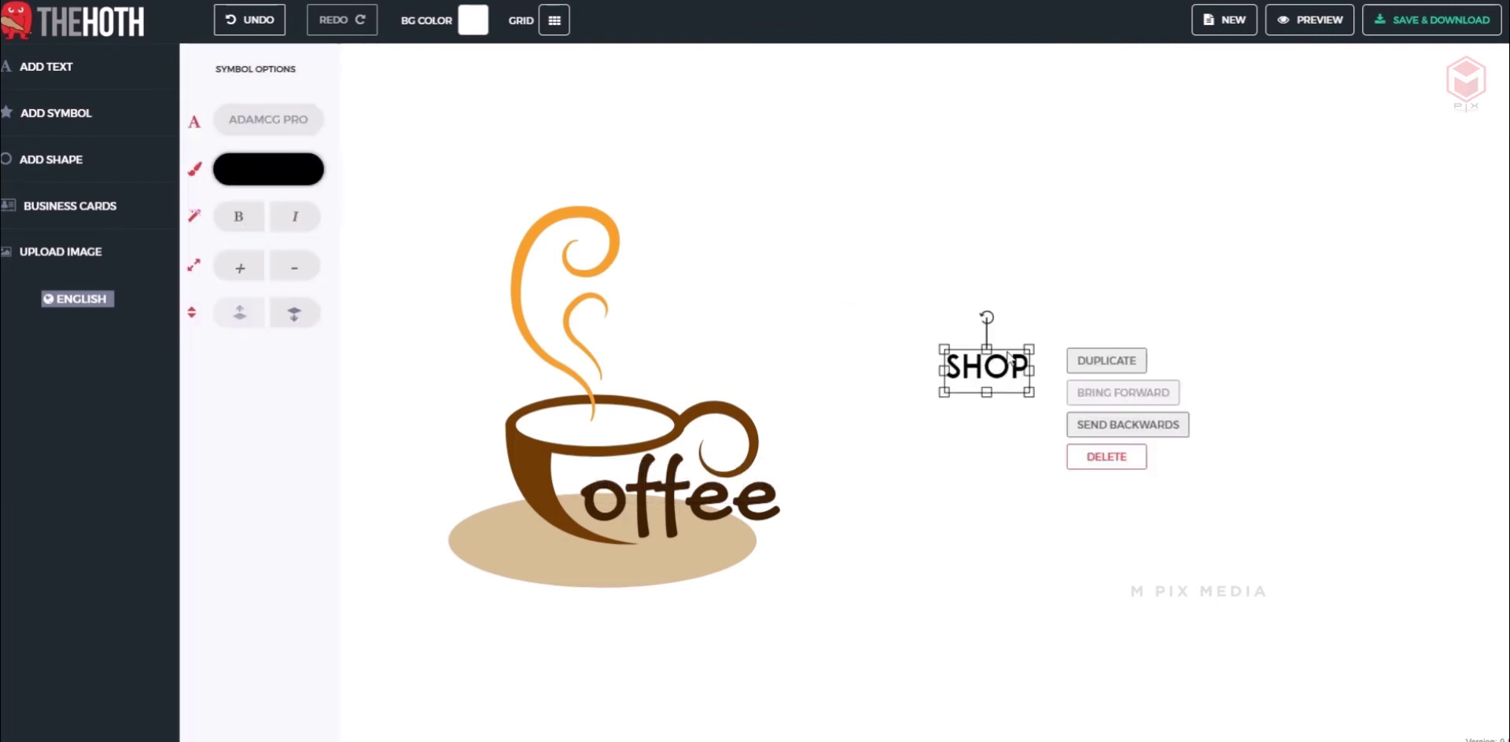
left_click(287, 119)
left_click(1050, 356)
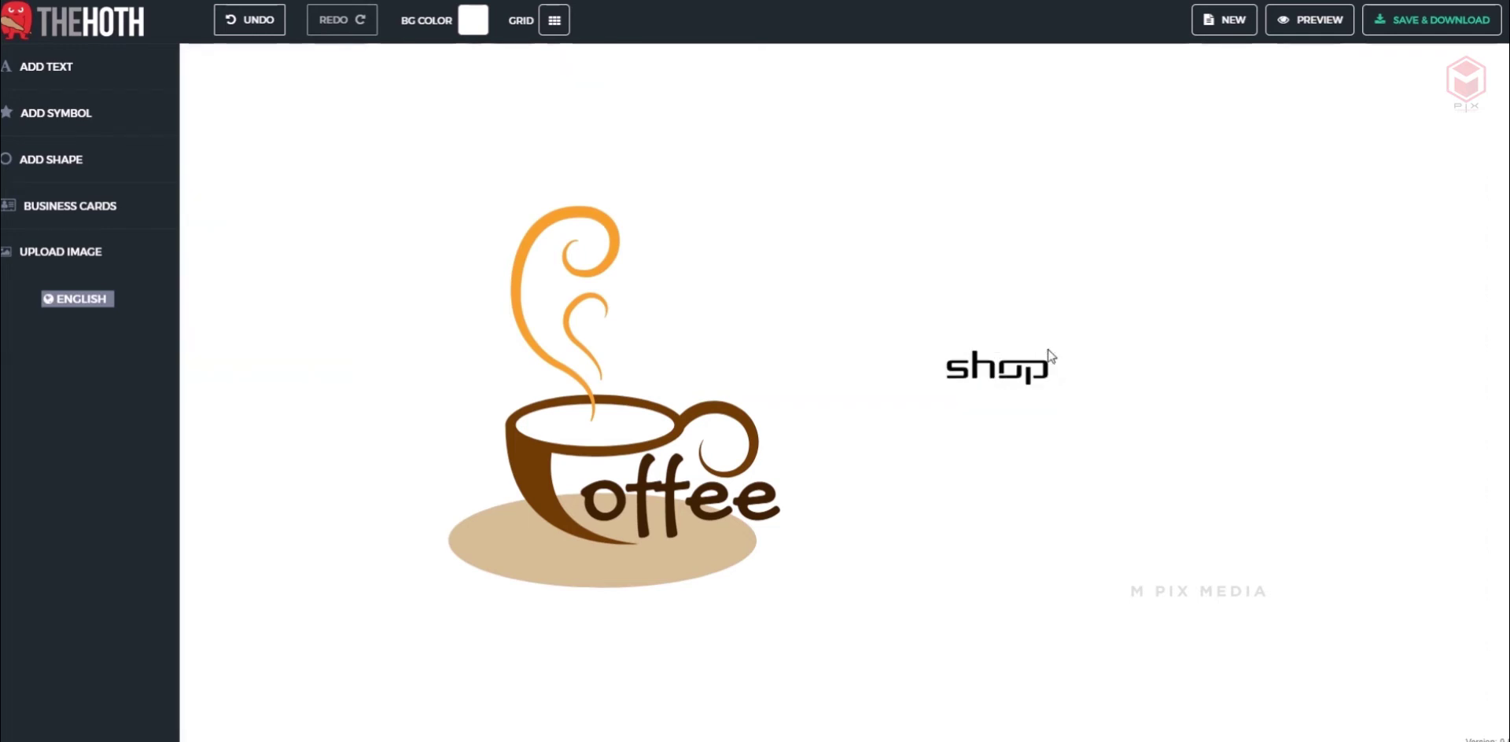
left_click_drag(1050, 364, 746, 541)
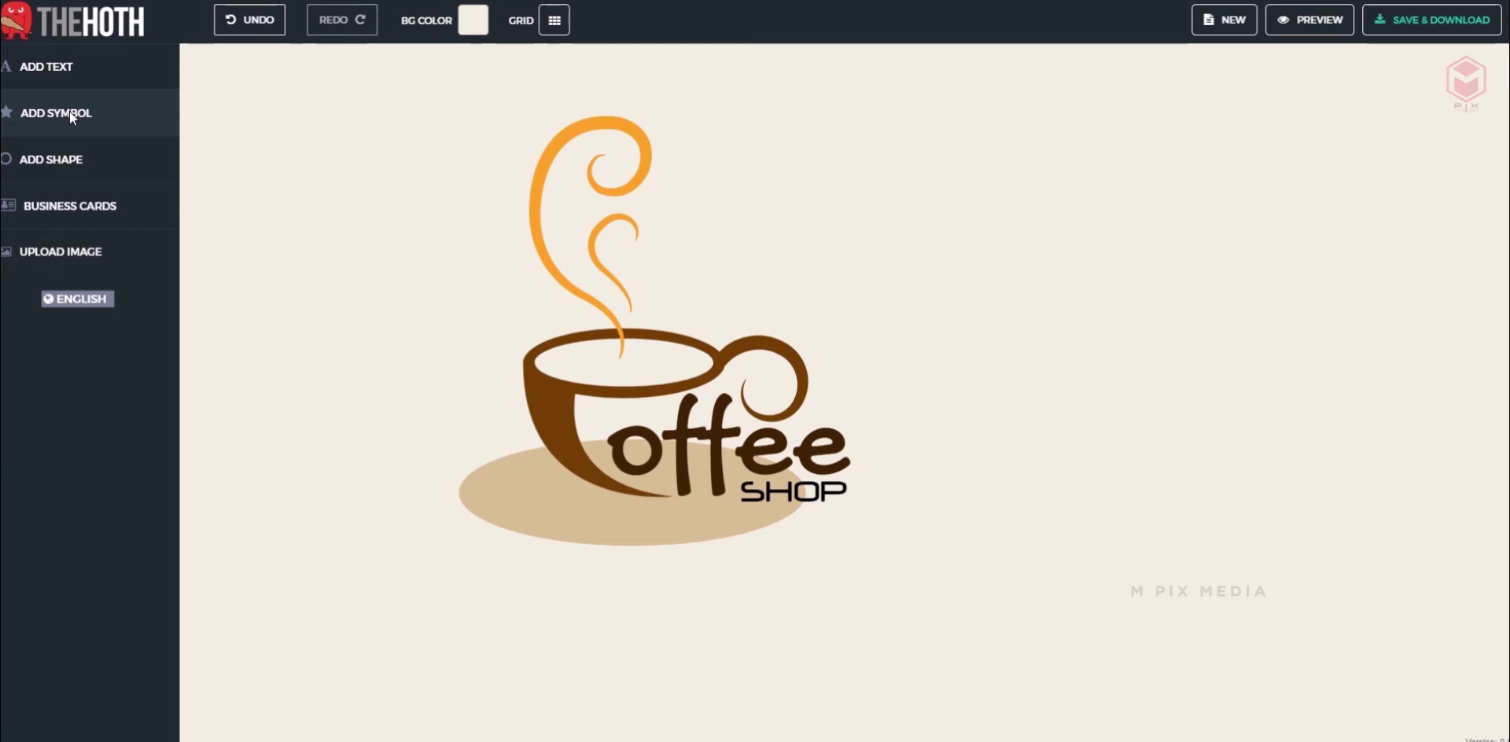
Step: Preview the logo on the T-shirt, mug, tablet and business card mockups, and close the preview
left_click(1288, 27)
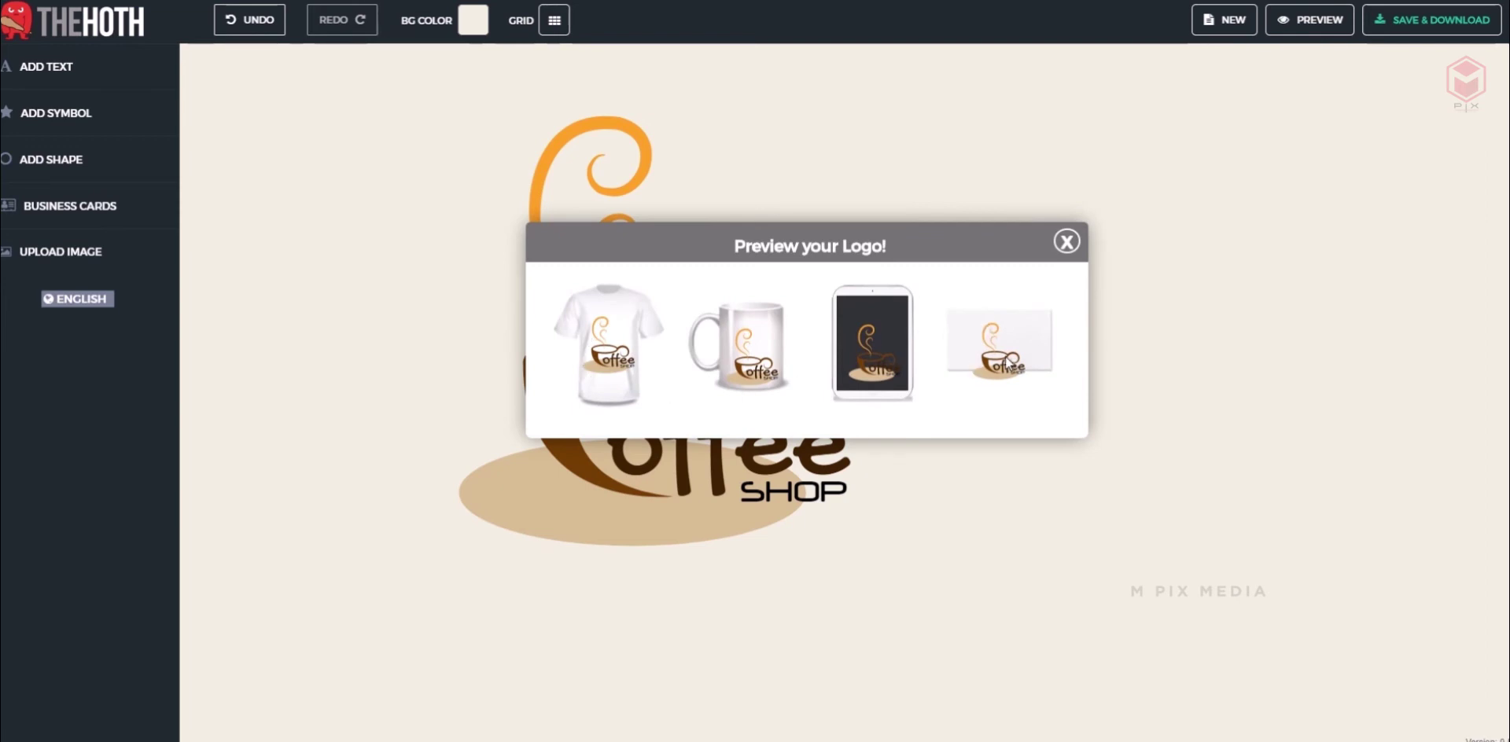
left_click(1067, 242)
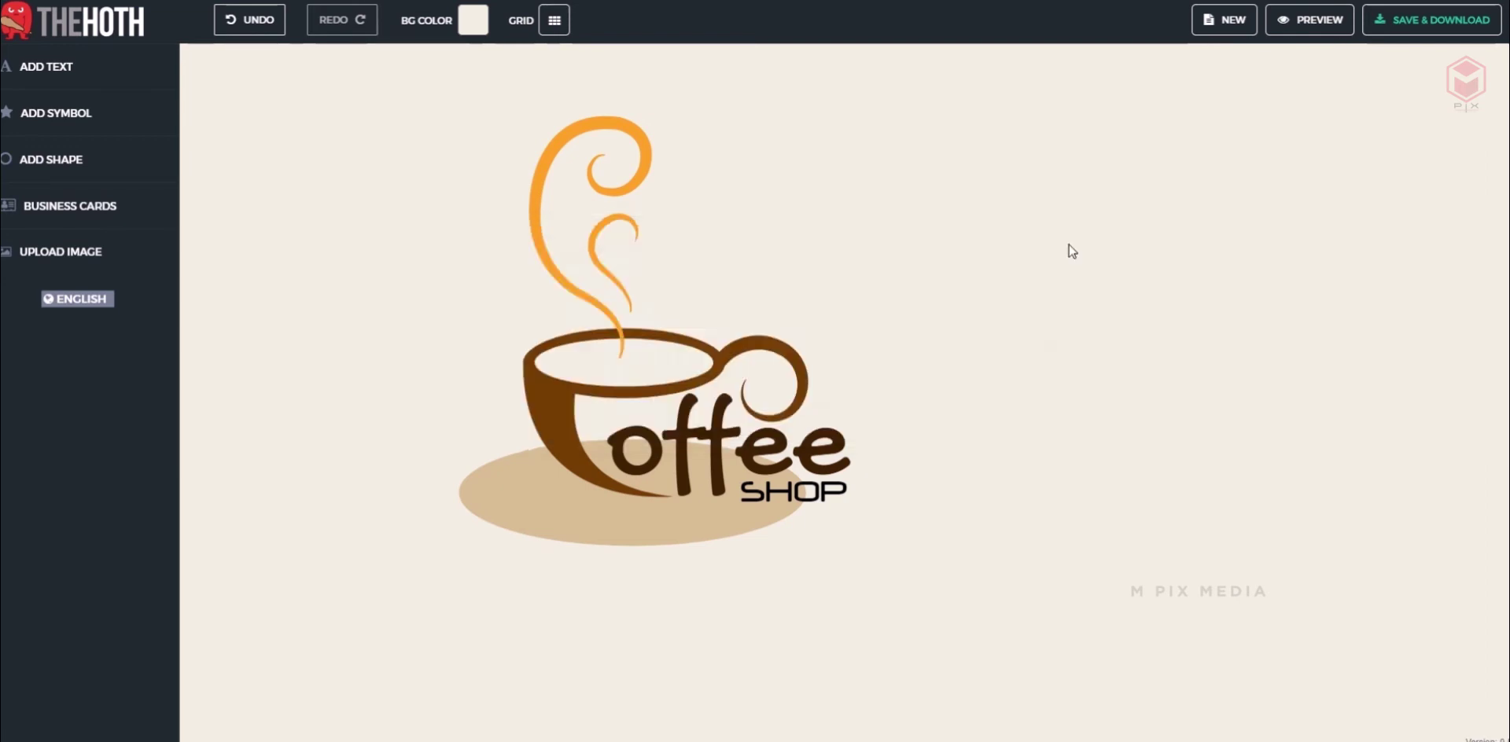
left_click(1108, 241)
Step: Save the logo project for download using the e-mail address filled in the save form
left_click(1428, 27)
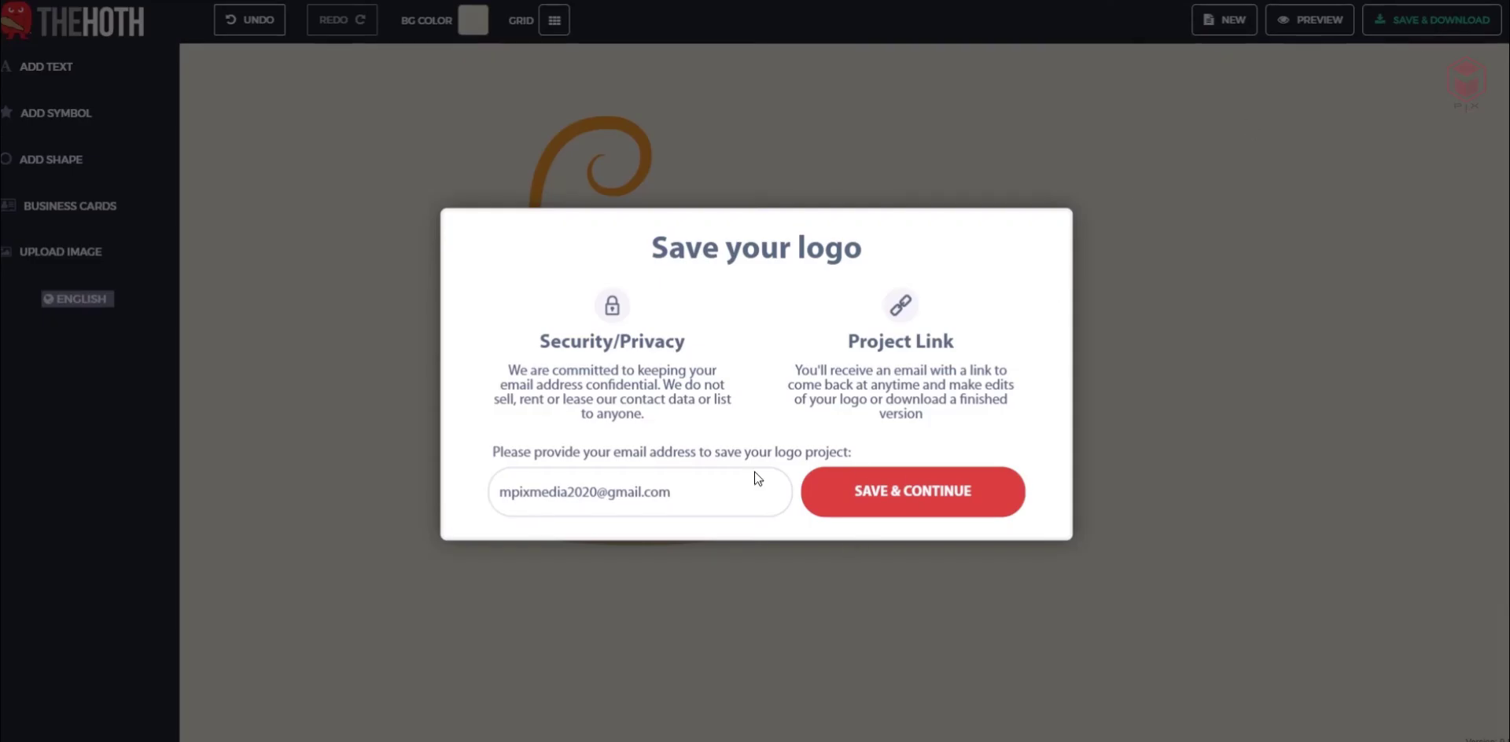
left_click(880, 499)
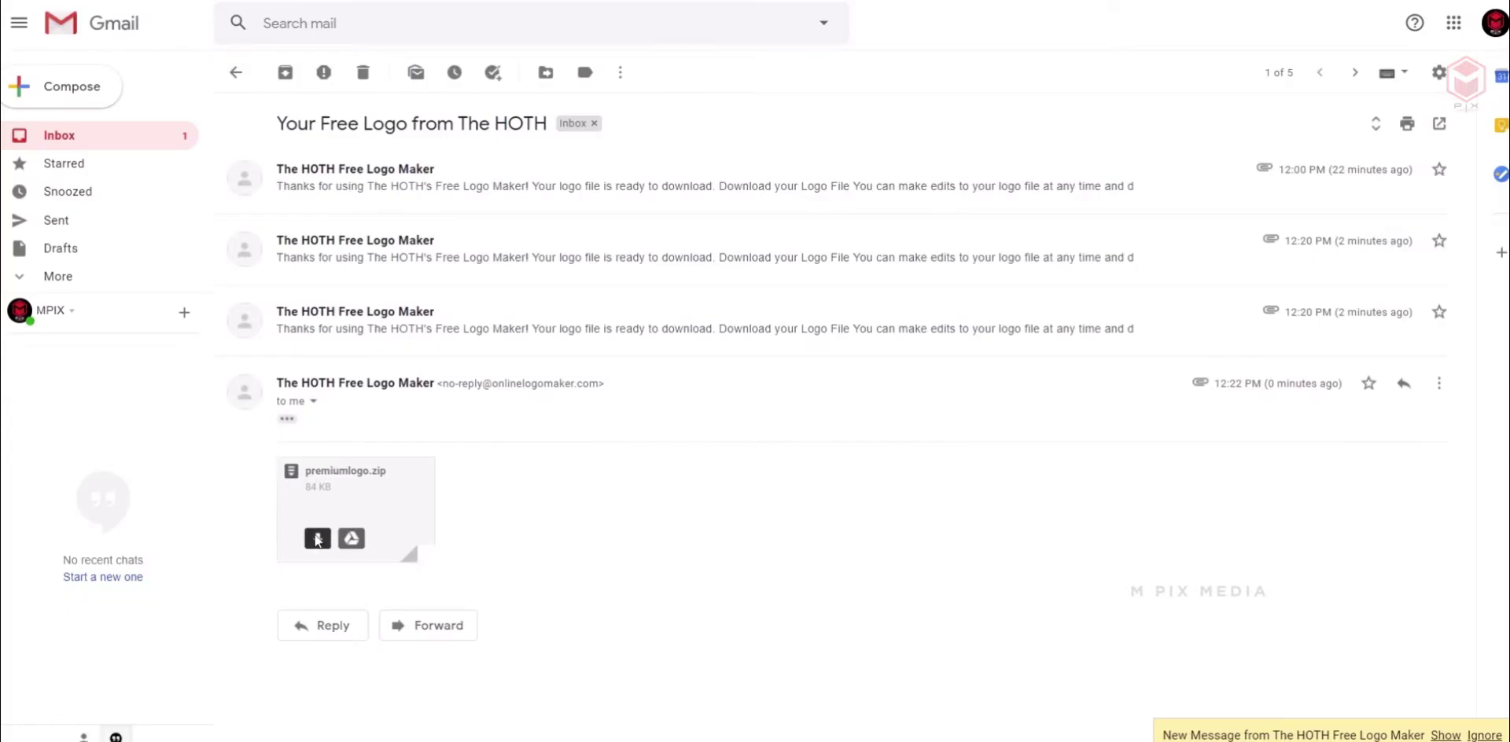
Step: Download premiumlogo.zip from the newest logo maker message in Gmail and look through the opened archive
left_click(317, 540)
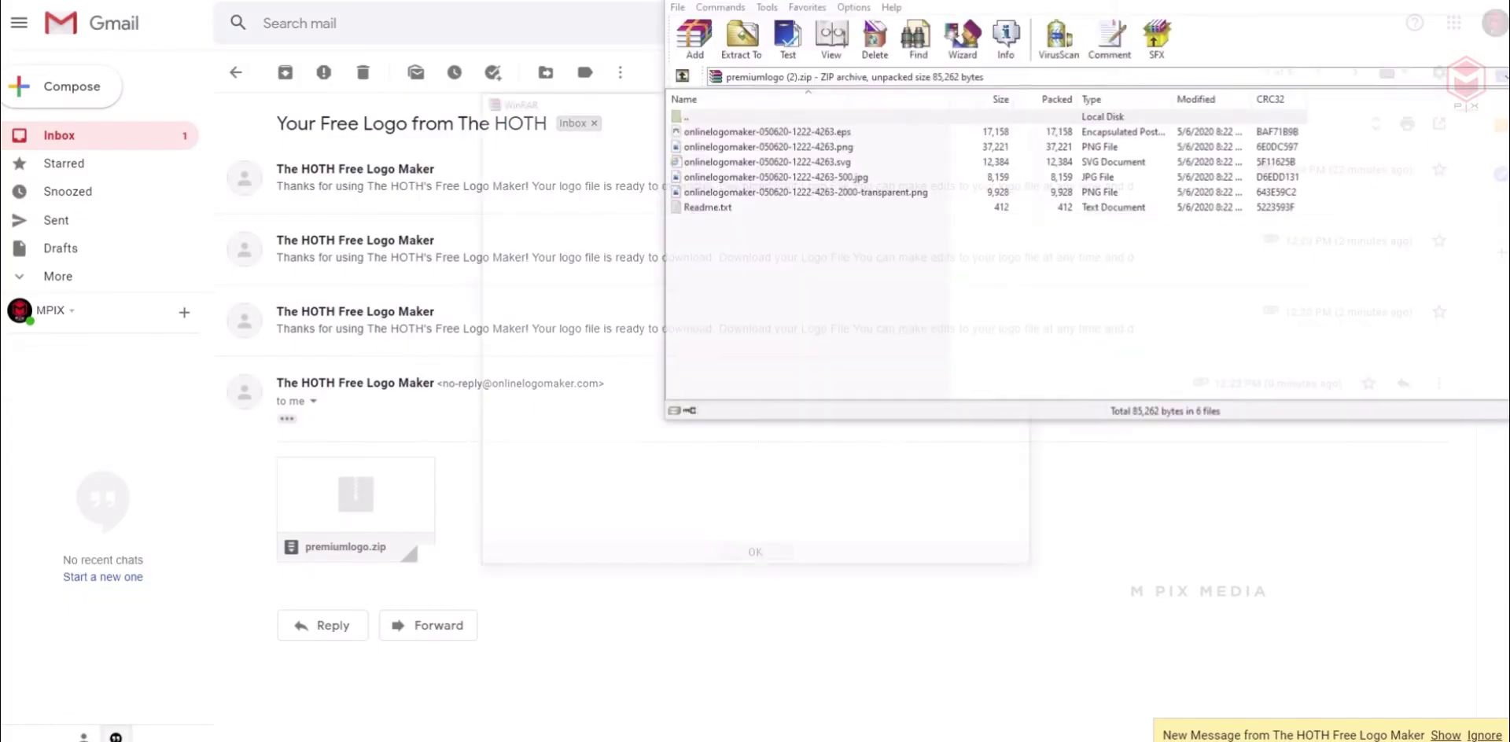
left_click(1020, 98)
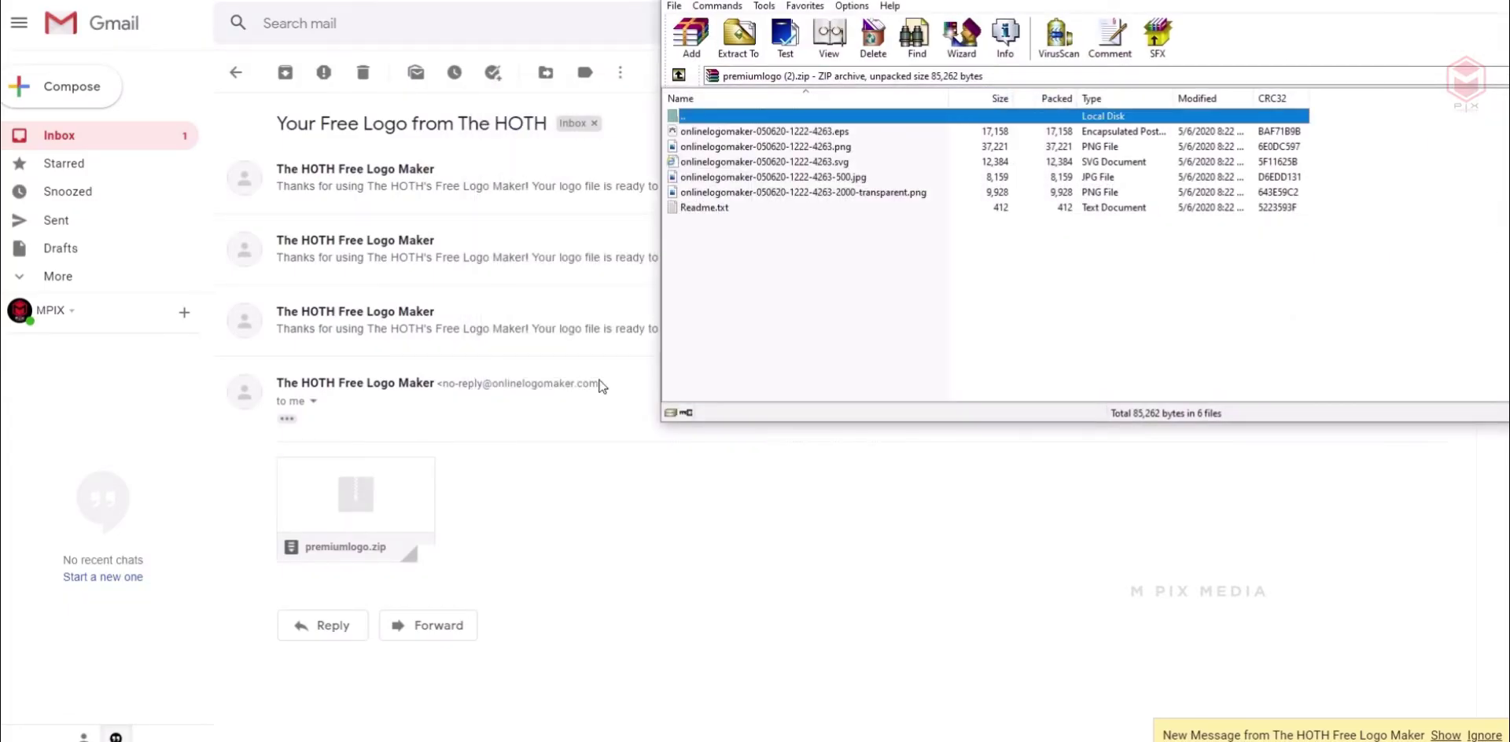
left_click(676, 554)
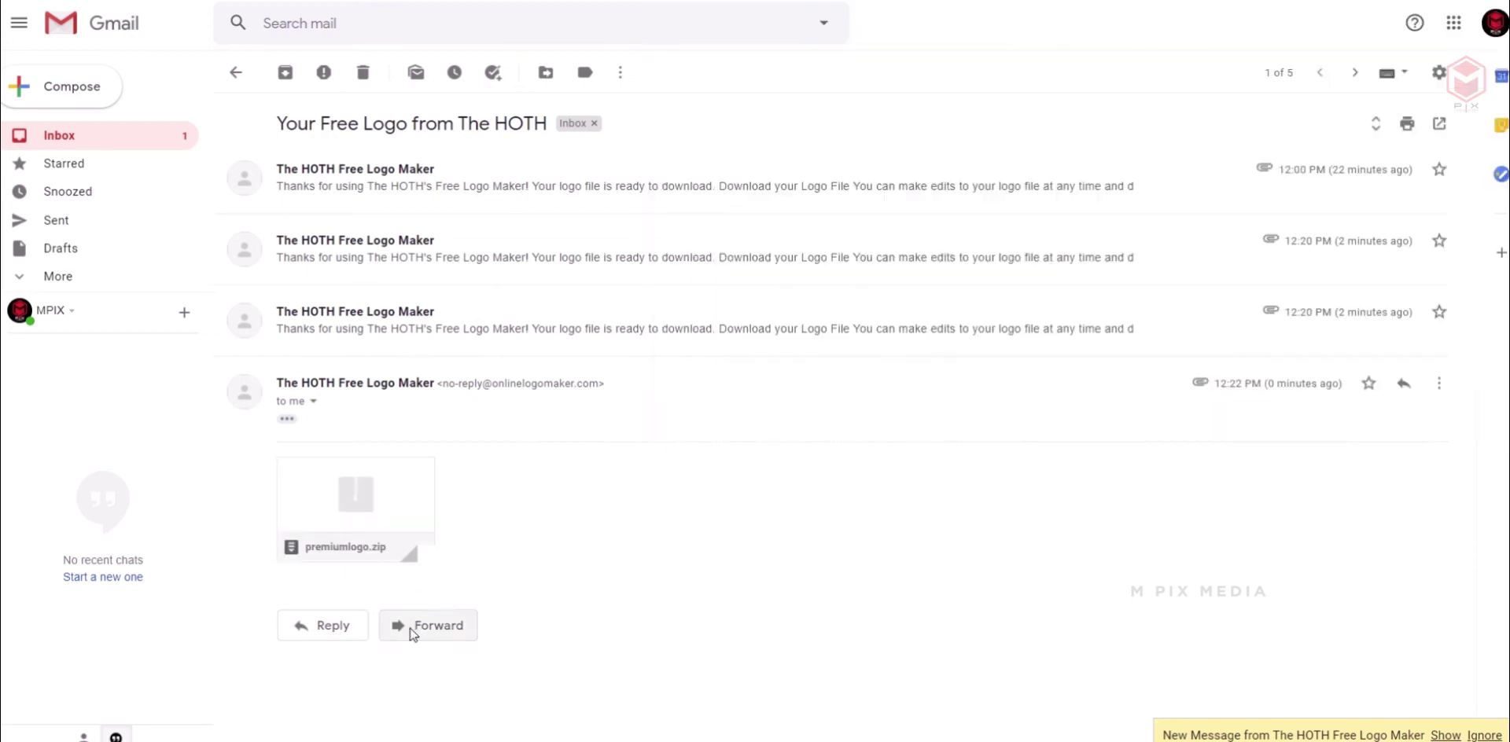
Step: Extract the onlinelogomaker EPS, PNG, SVG, JPG and transparent PNG files from the premiumlogo archive into the empty Logos folder
key("alt+Tab")
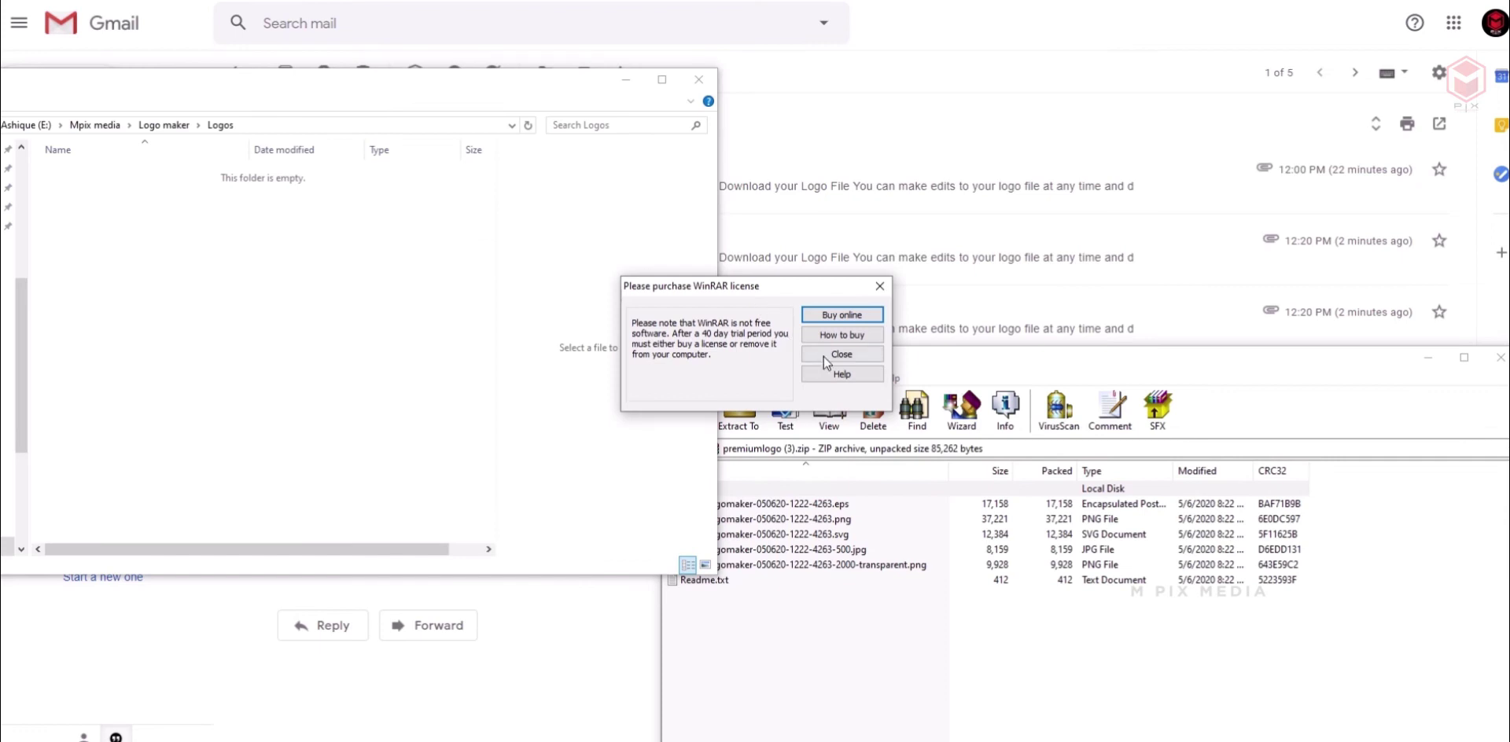
left_click(841, 355)
left_click(832, 567)
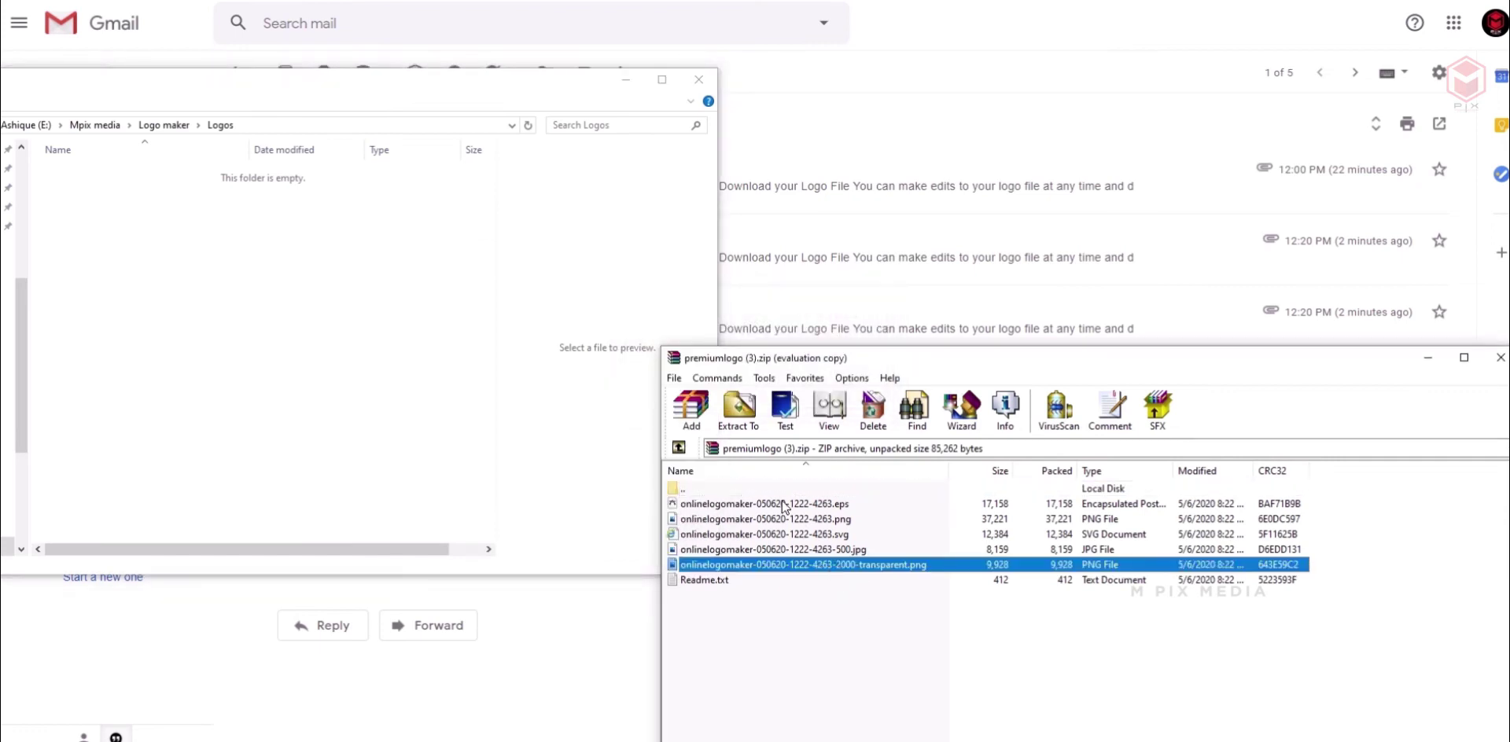
left_click(767, 505, "shift")
left_click_drag(713, 503, 223, 405)
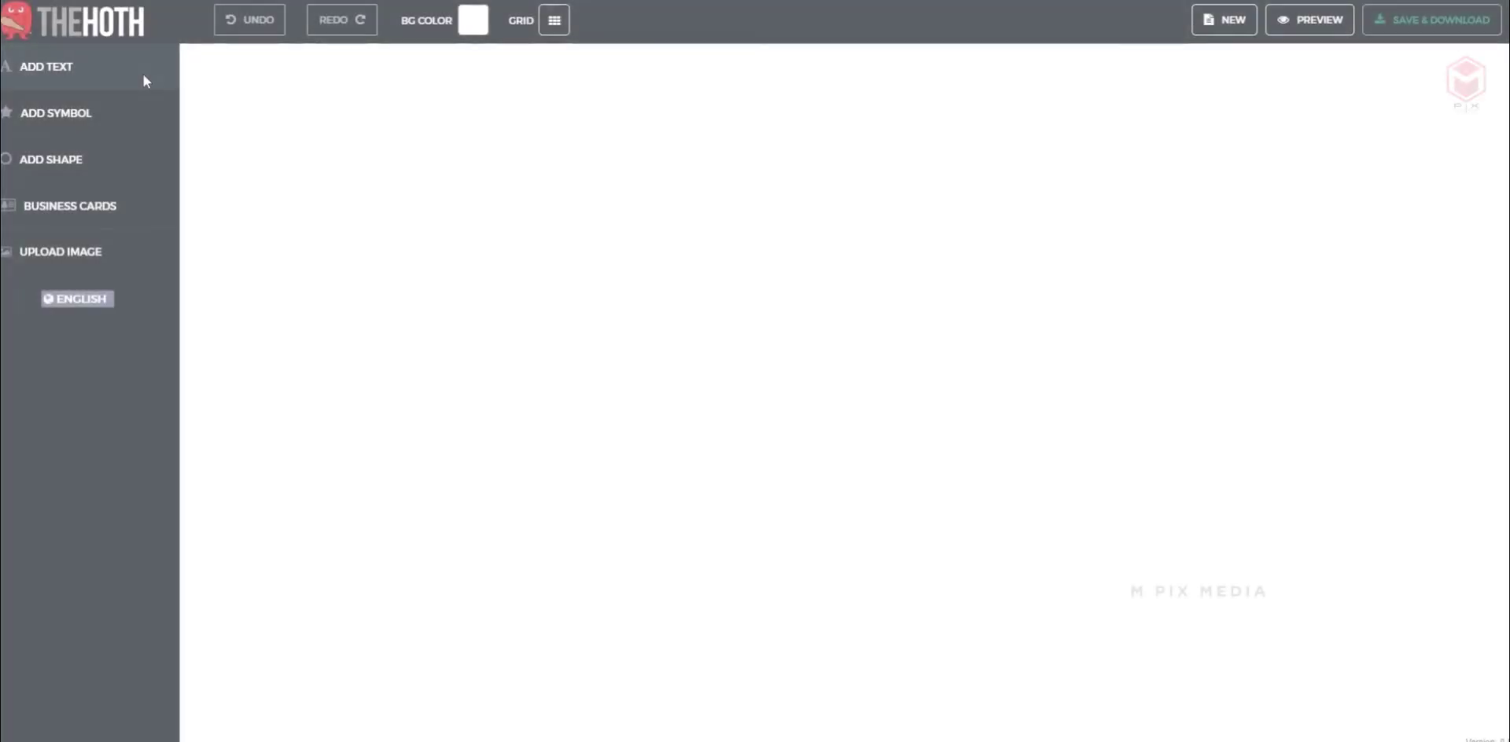
Step: Add a text object to the blank canvas, enlarge it near the upper middle, and replace its wording with BUTTONS
left_click(143, 76)
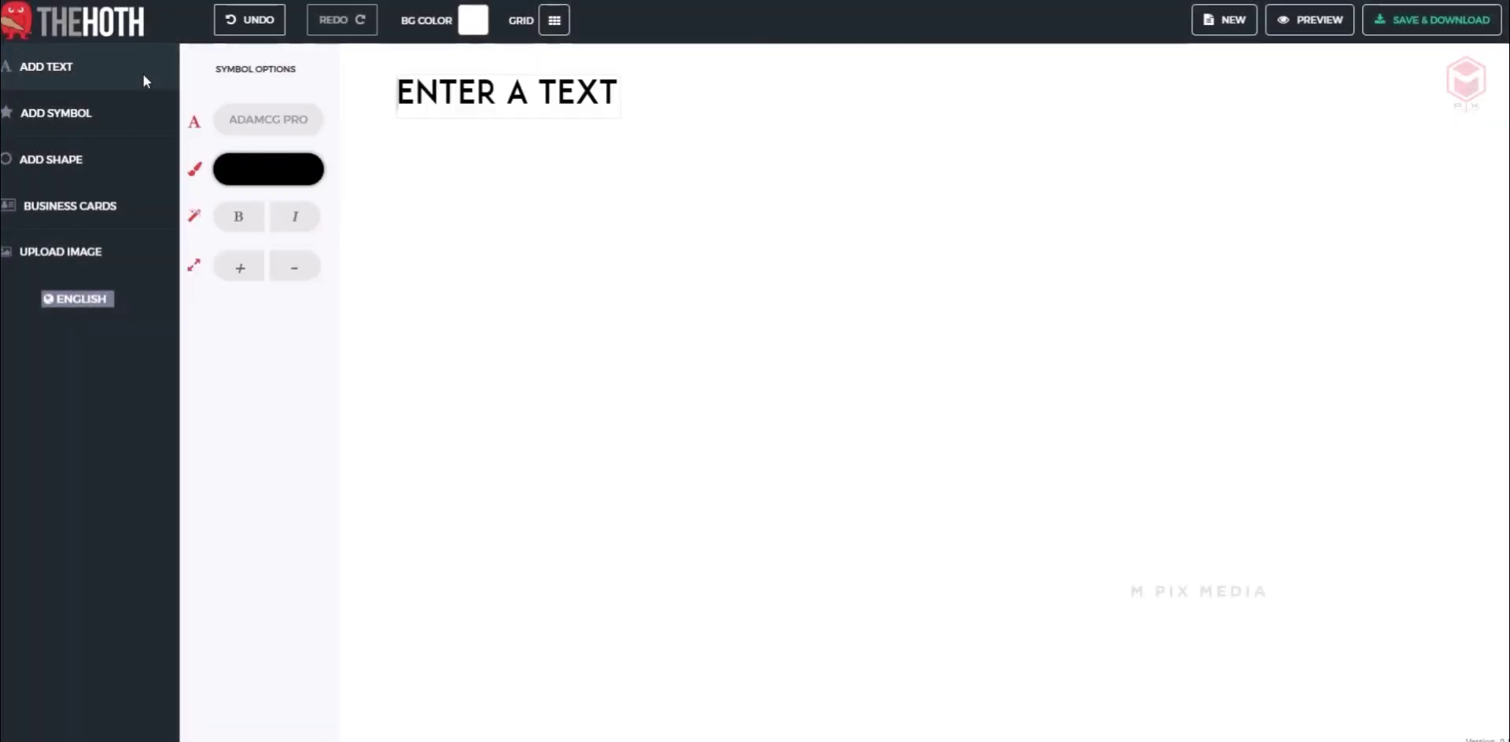
left_click(579, 92)
left_click_drag(579, 92, 1211, 397)
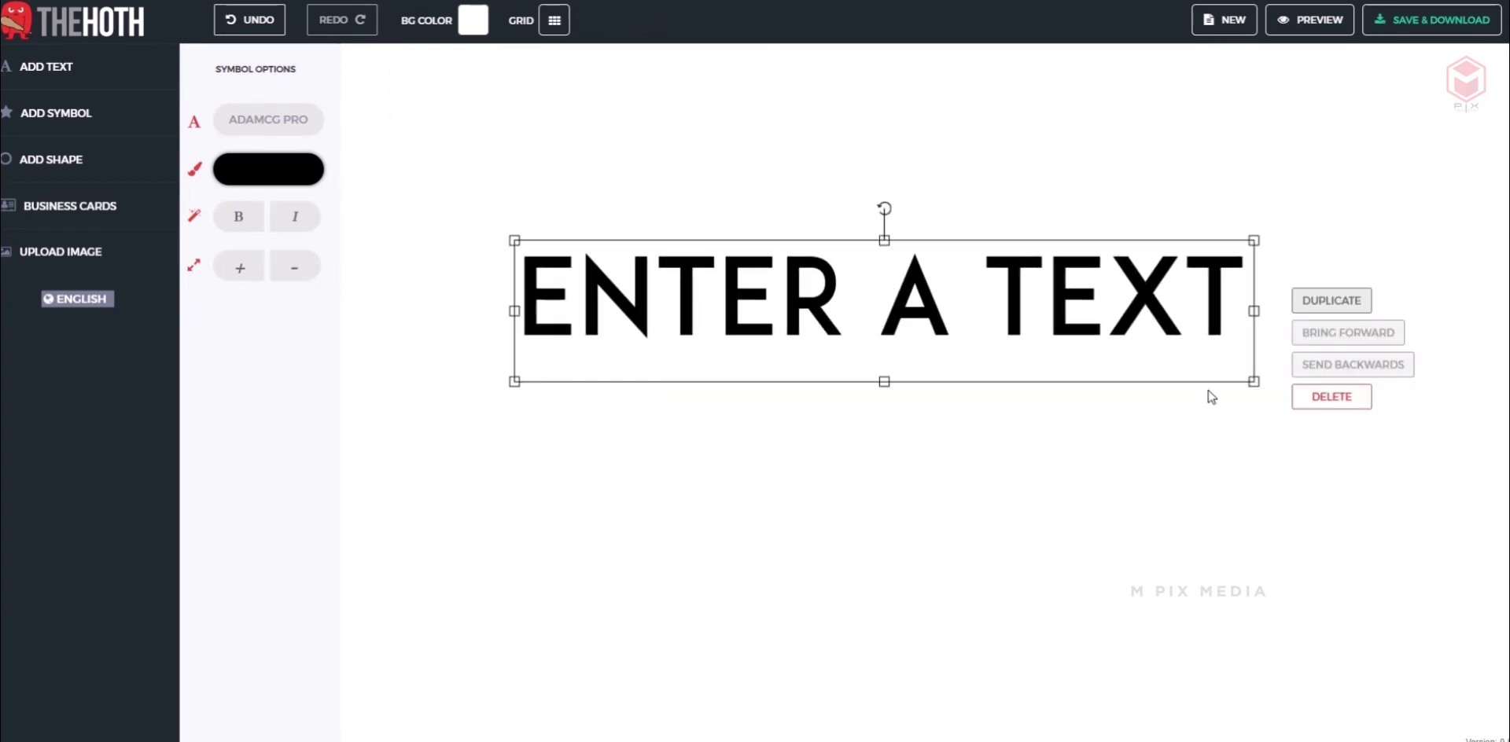
left_click(1196, 313)
left_click_drag(1206, 307, 450, 324)
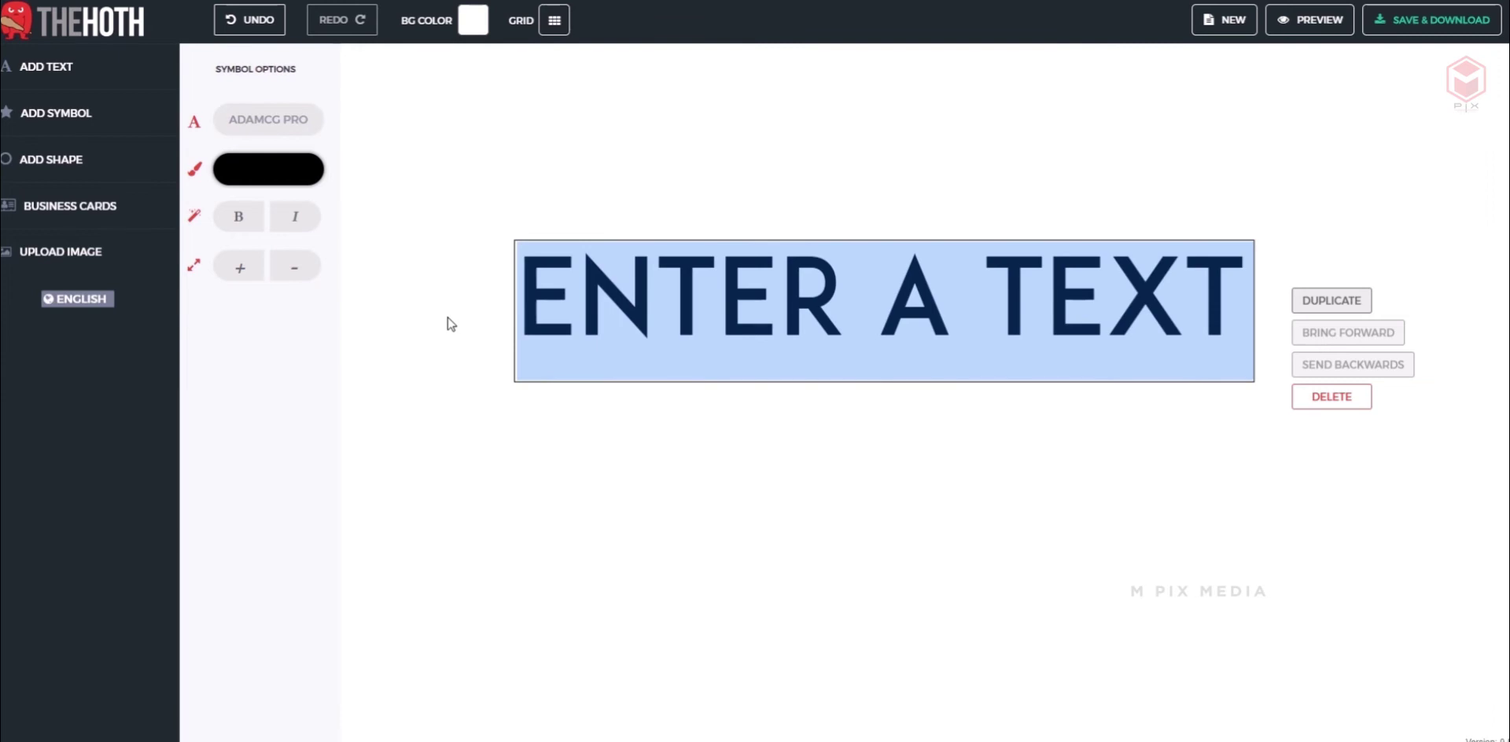
type("BUTT")
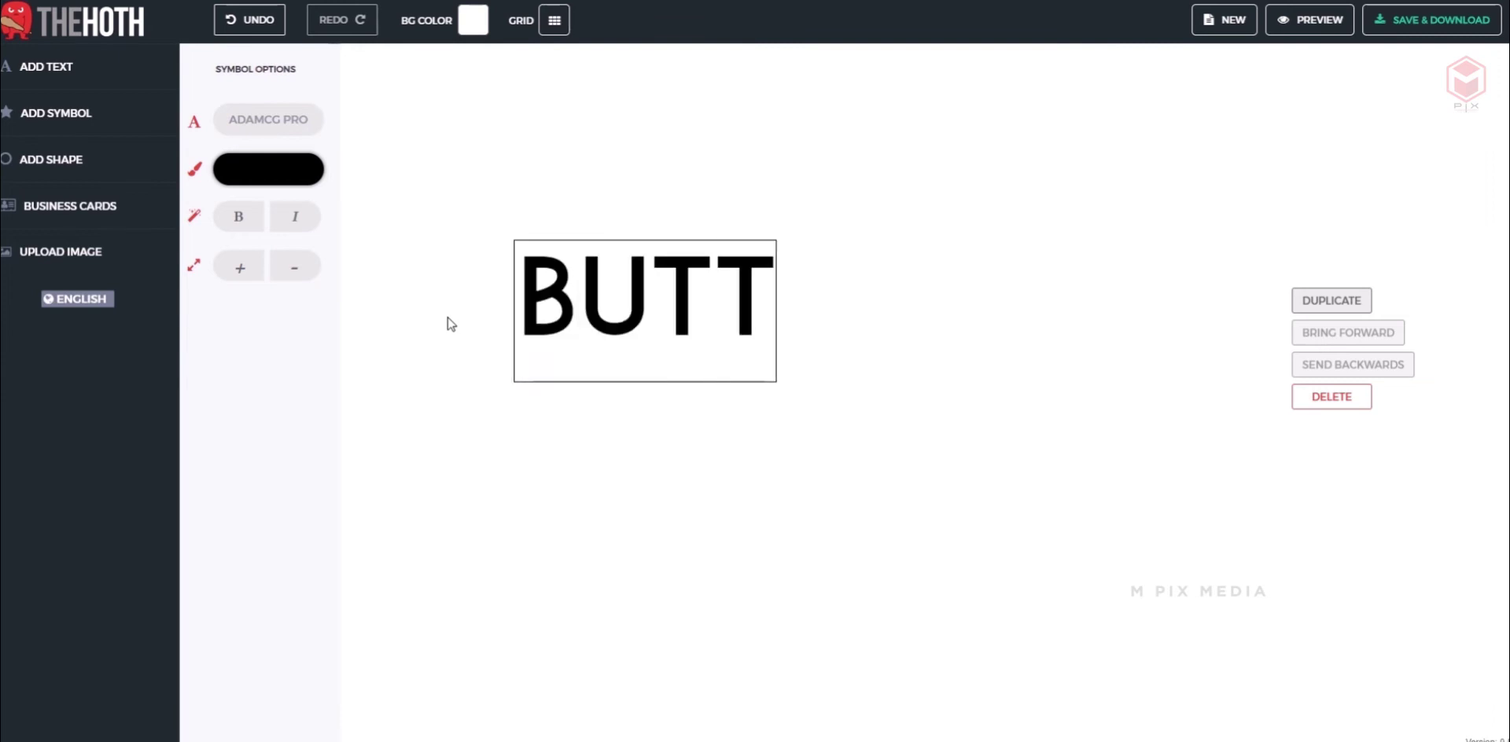
type("ONS")
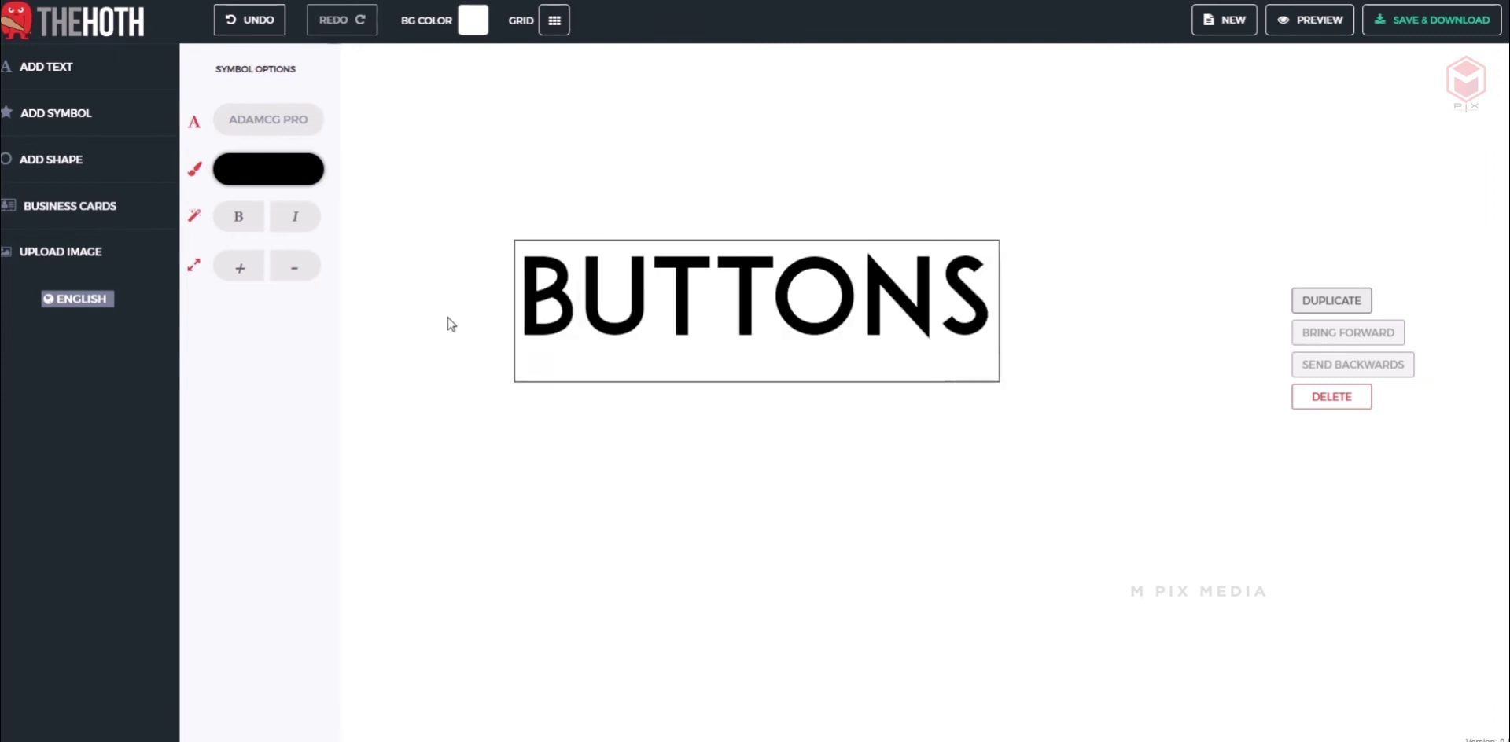
left_click(697, 388)
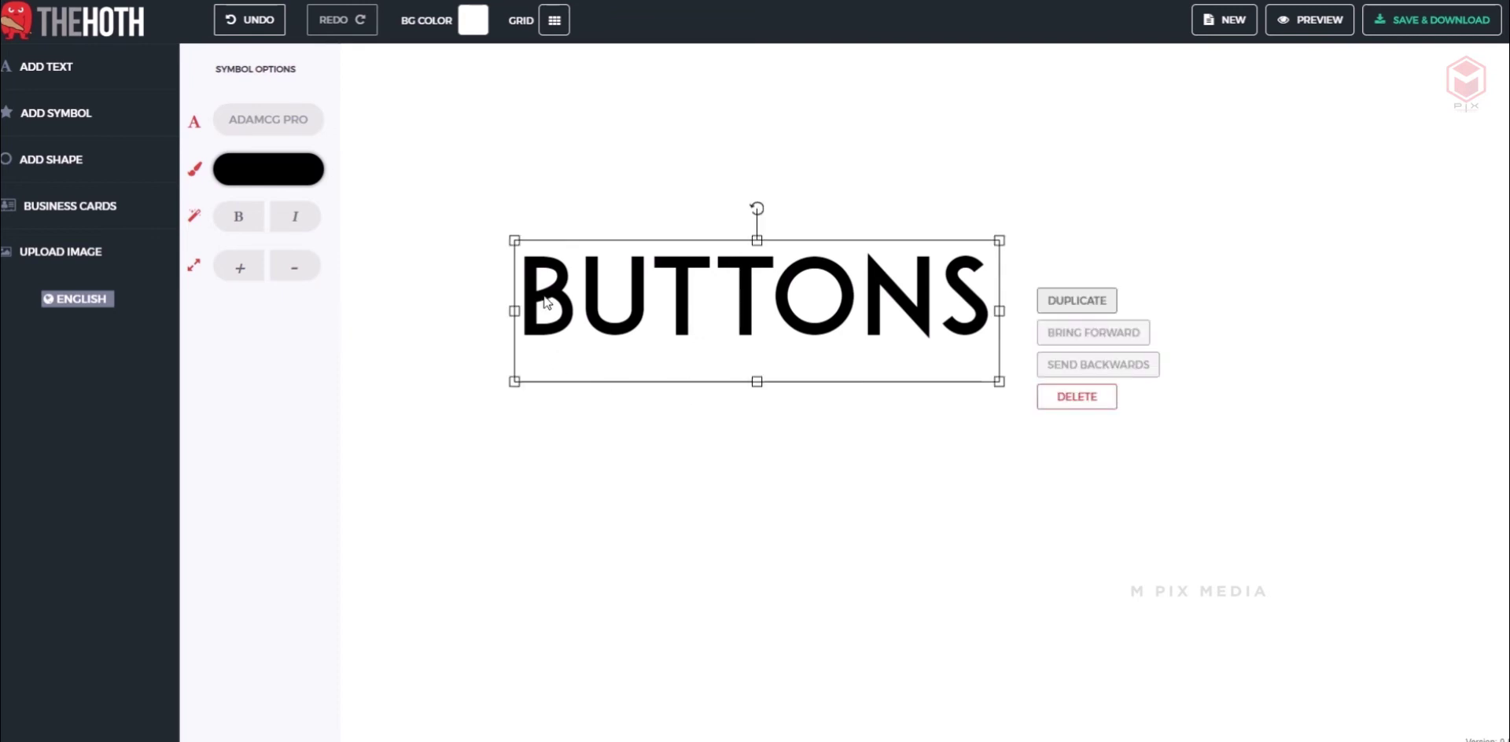
Step: Change the BUTTONS text to the outlined Frontage font
left_click(265, 126)
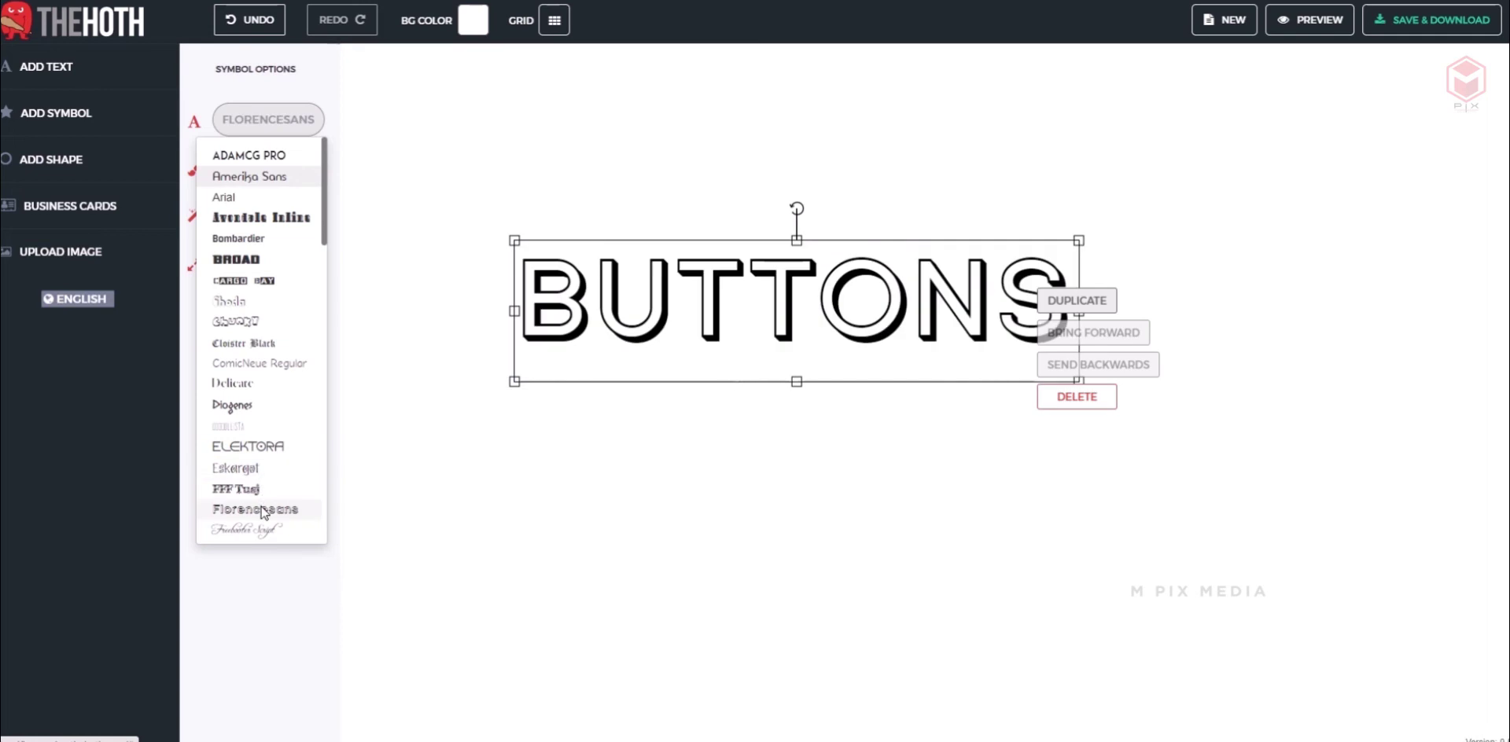
scroll(262, 512, "down", 1)
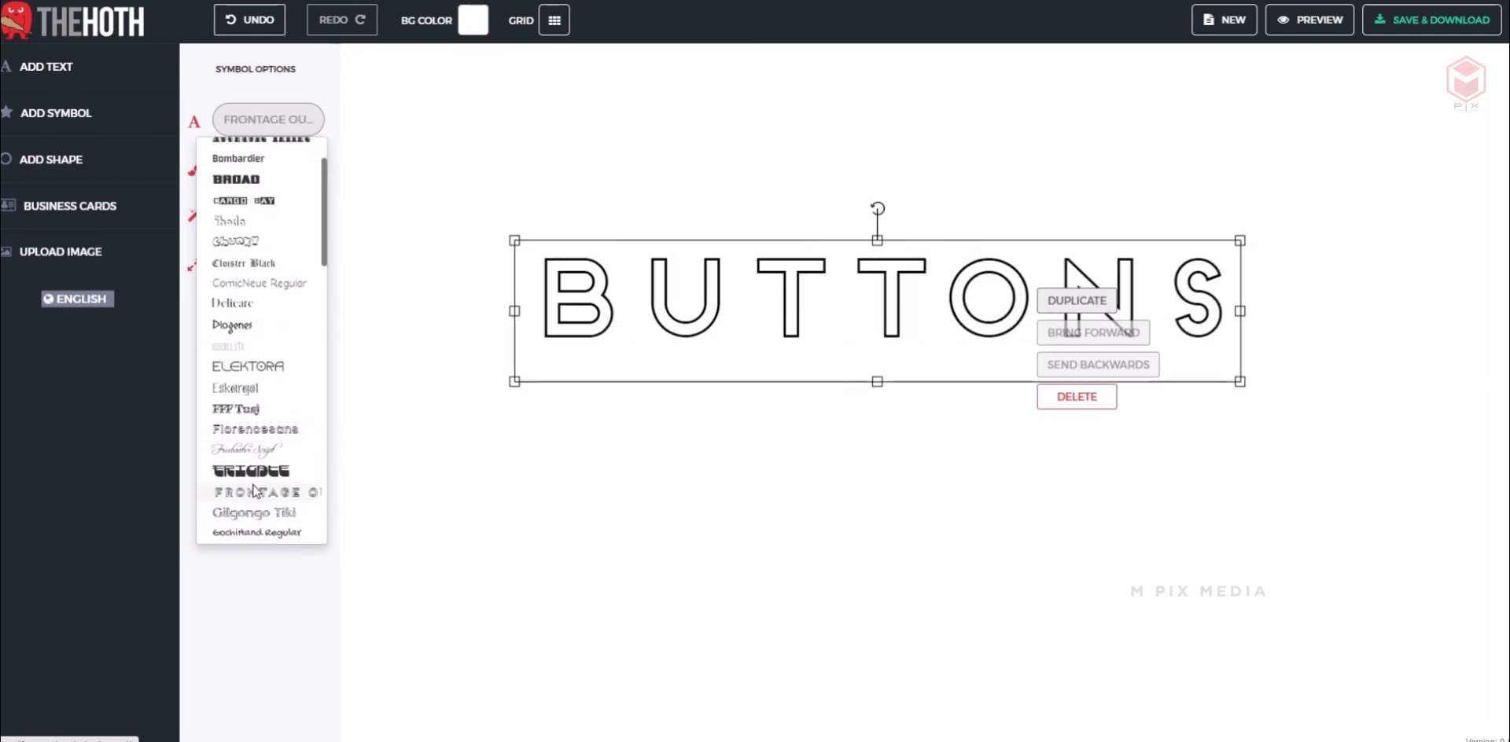
left_click(254, 491)
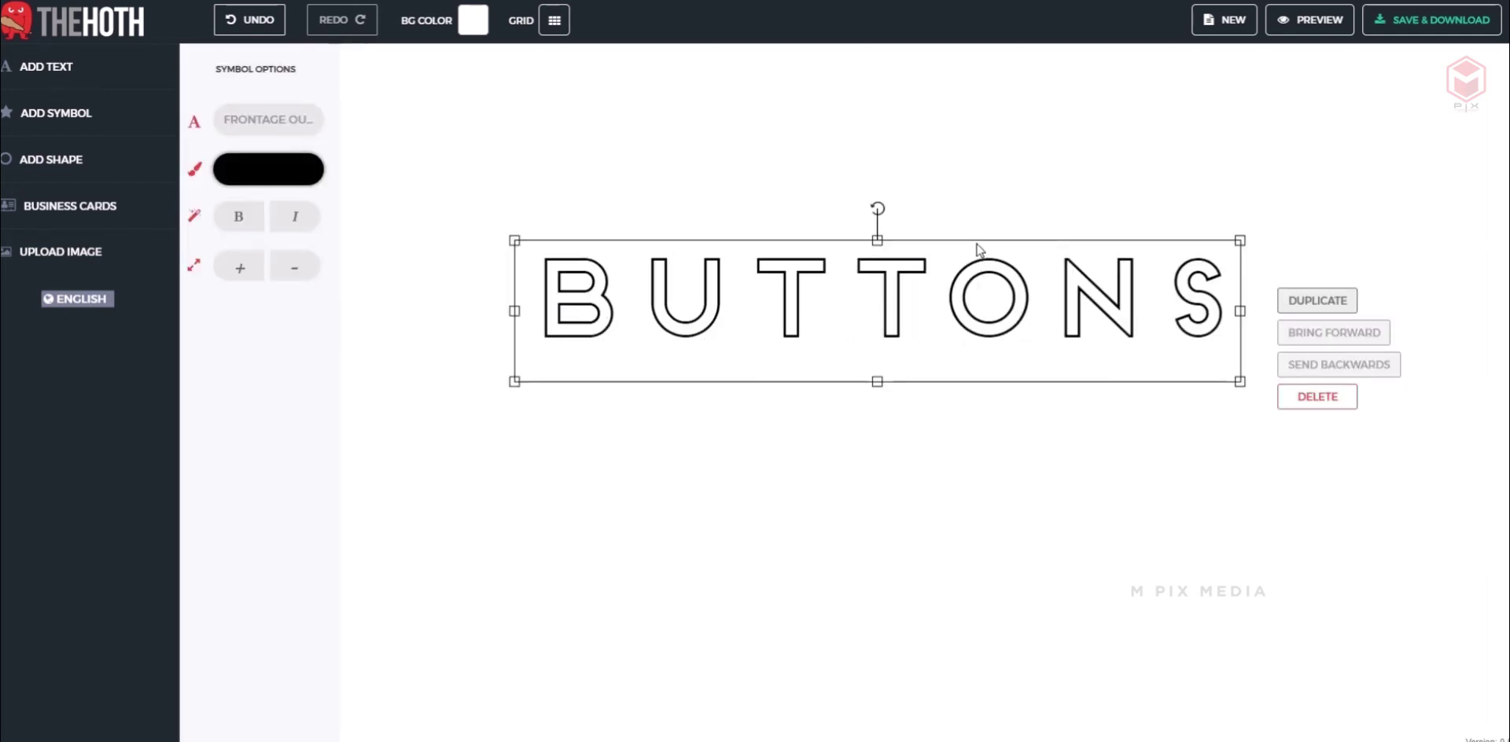
left_click(711, 171)
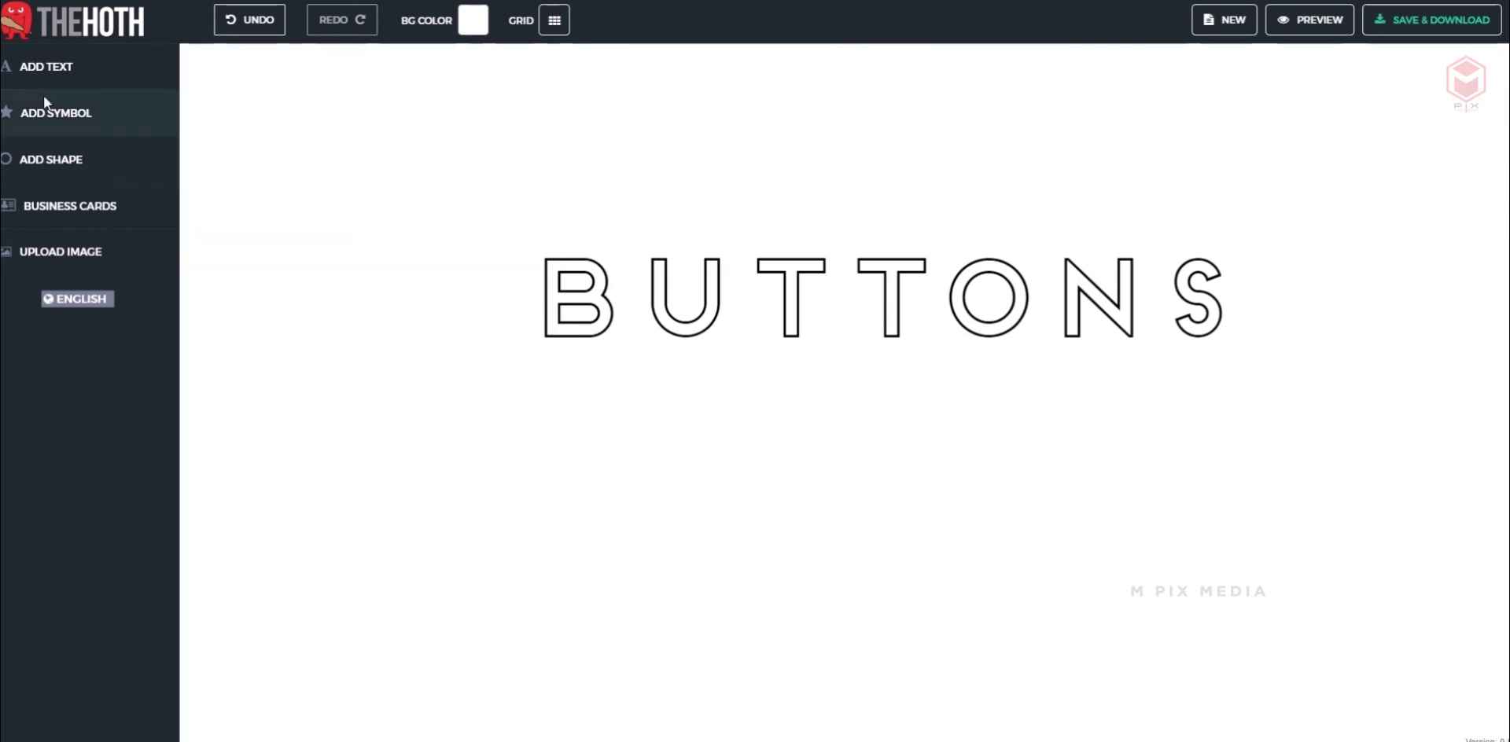
Step: Add a straight line shape directly beneath the BUTTONS text and stretch it into a thin underline spanning the word
left_click(54, 164)
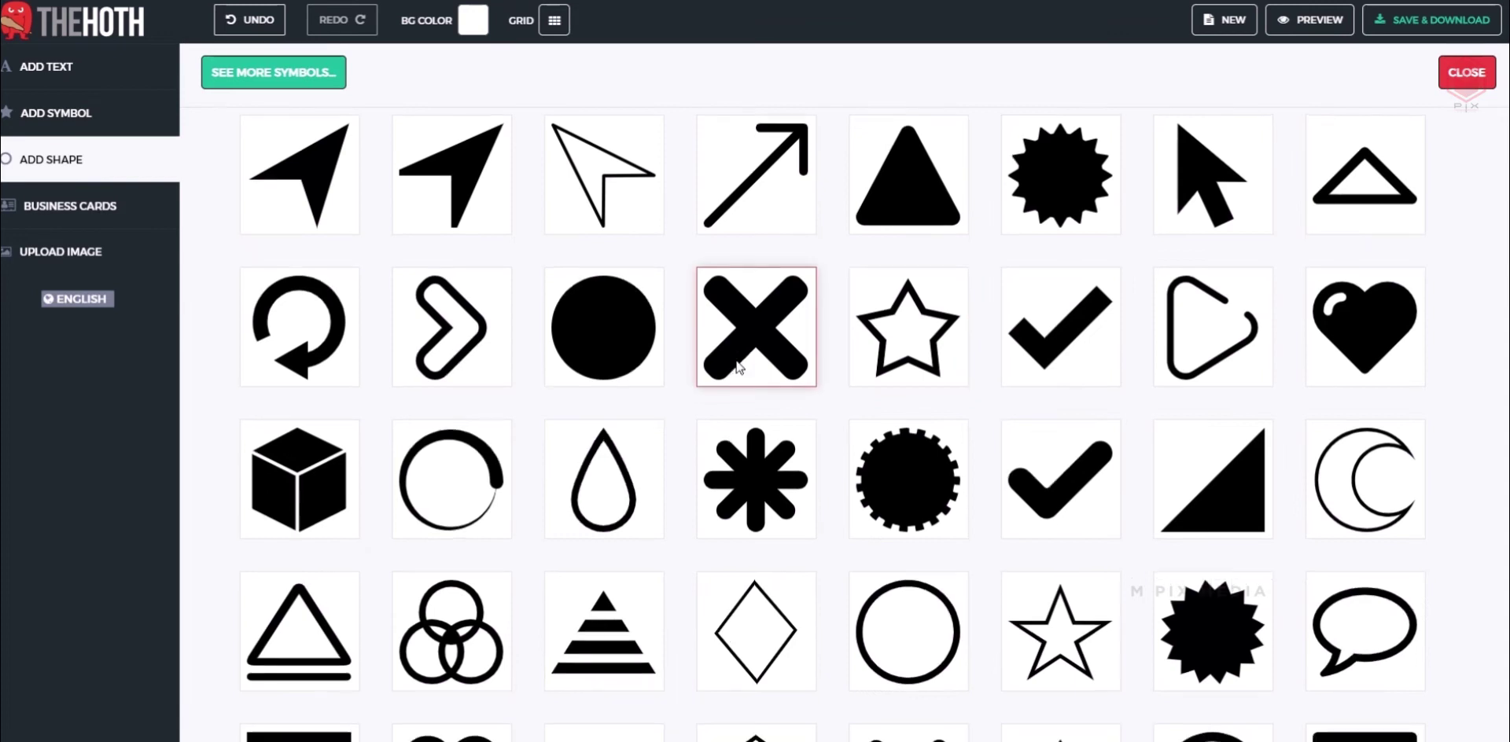
scroll(474, 538, "down", 3)
left_click(336, 547)
left_click_drag(616, 331, 1237, 348)
right_click(611, 400)
left_click_drag(891, 355, 891, 347)
left_click(864, 450)
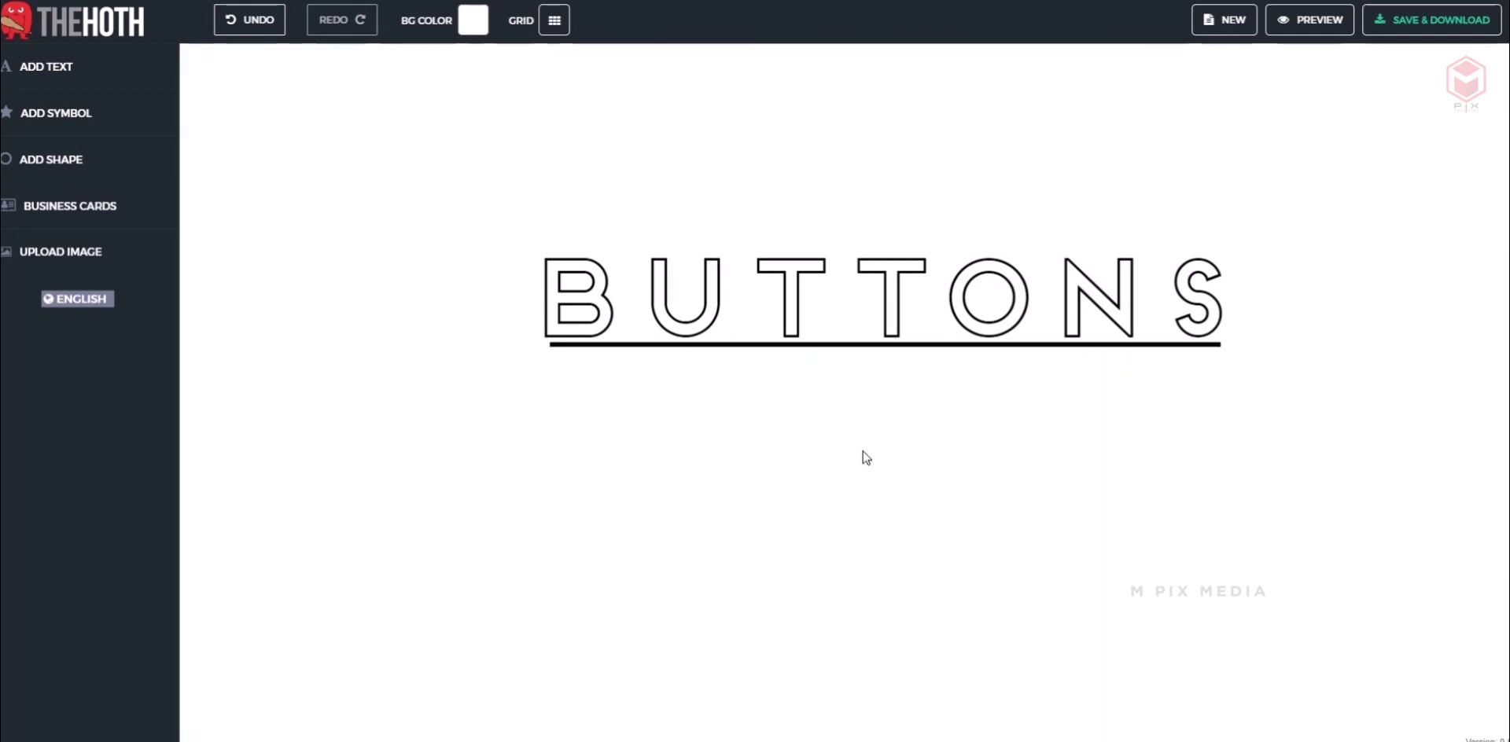
Step: Duplicate the underline just below itself, thicken the copy into a solid bar, and shift the BUTTONS text slightly to align with it
left_click(834, 348)
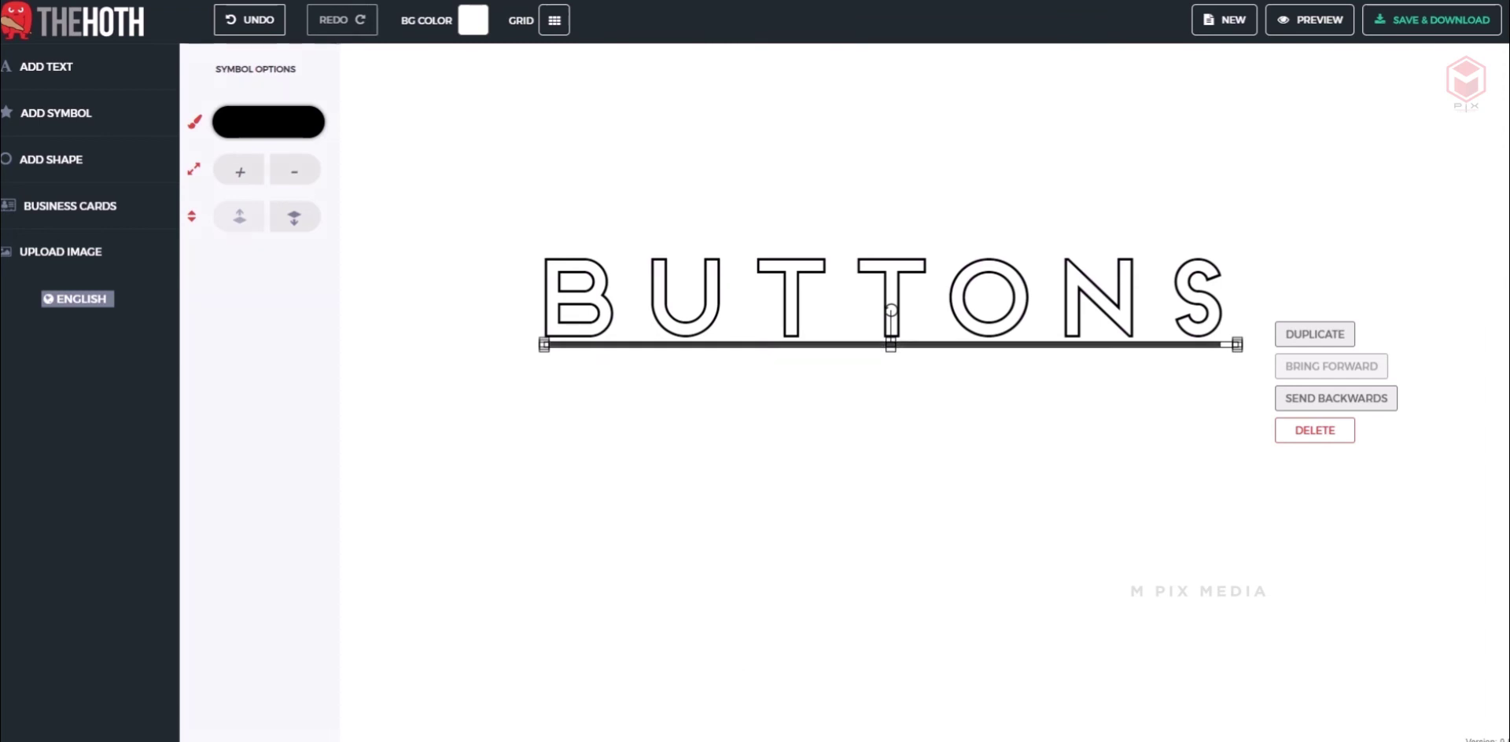
left_click(1314, 338)
left_click_drag(651, 383, 640, 357)
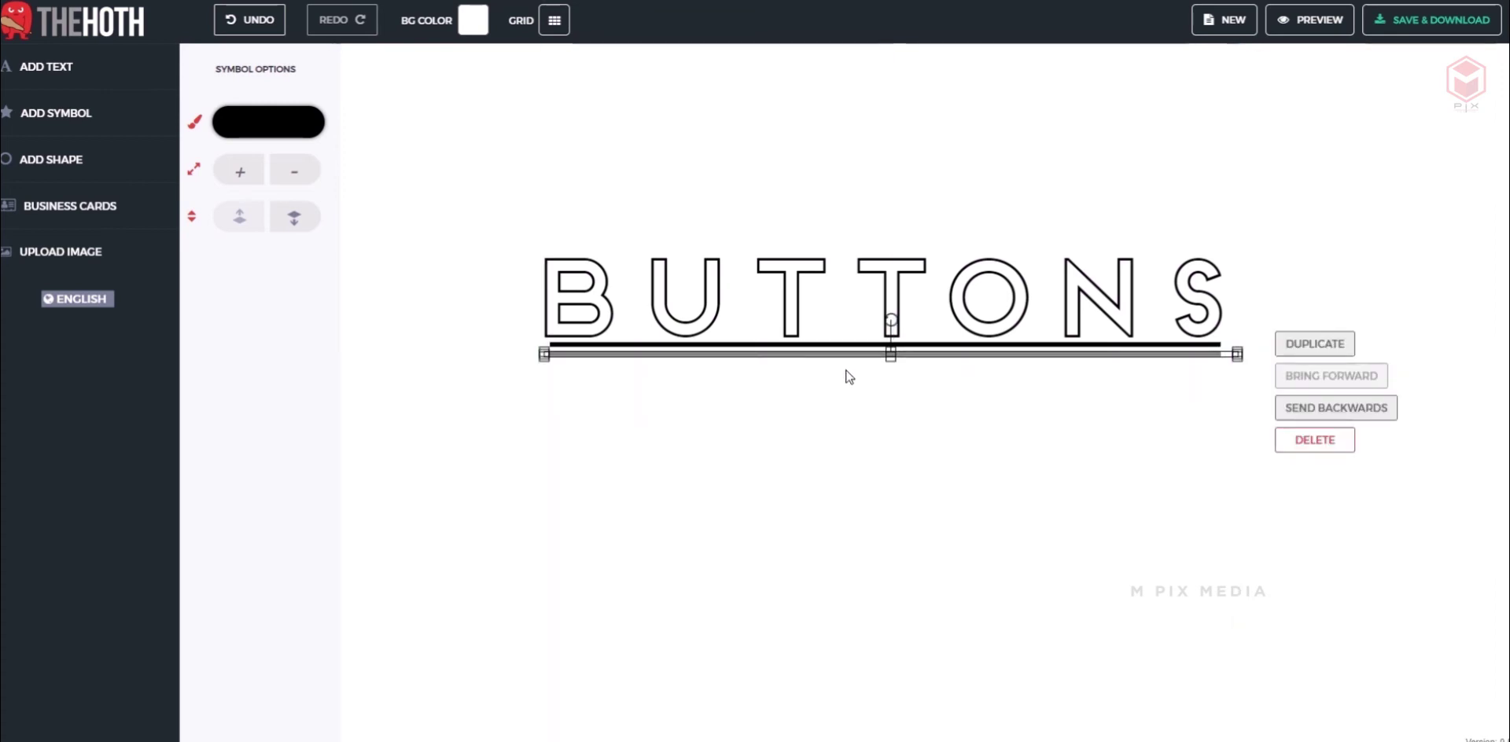
left_click_drag(892, 360, 892, 403)
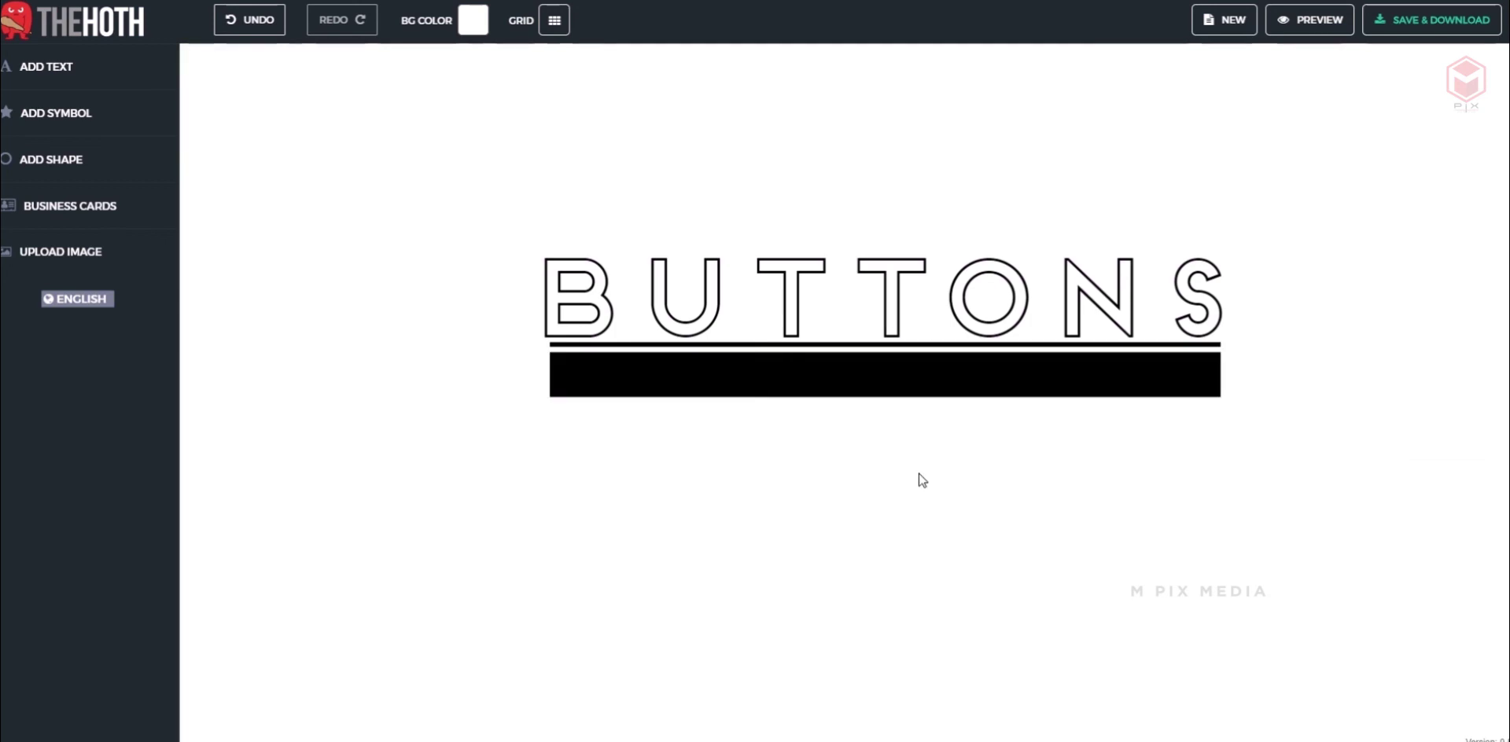
left_click_drag(892, 299, 896, 298)
left_click(775, 535)
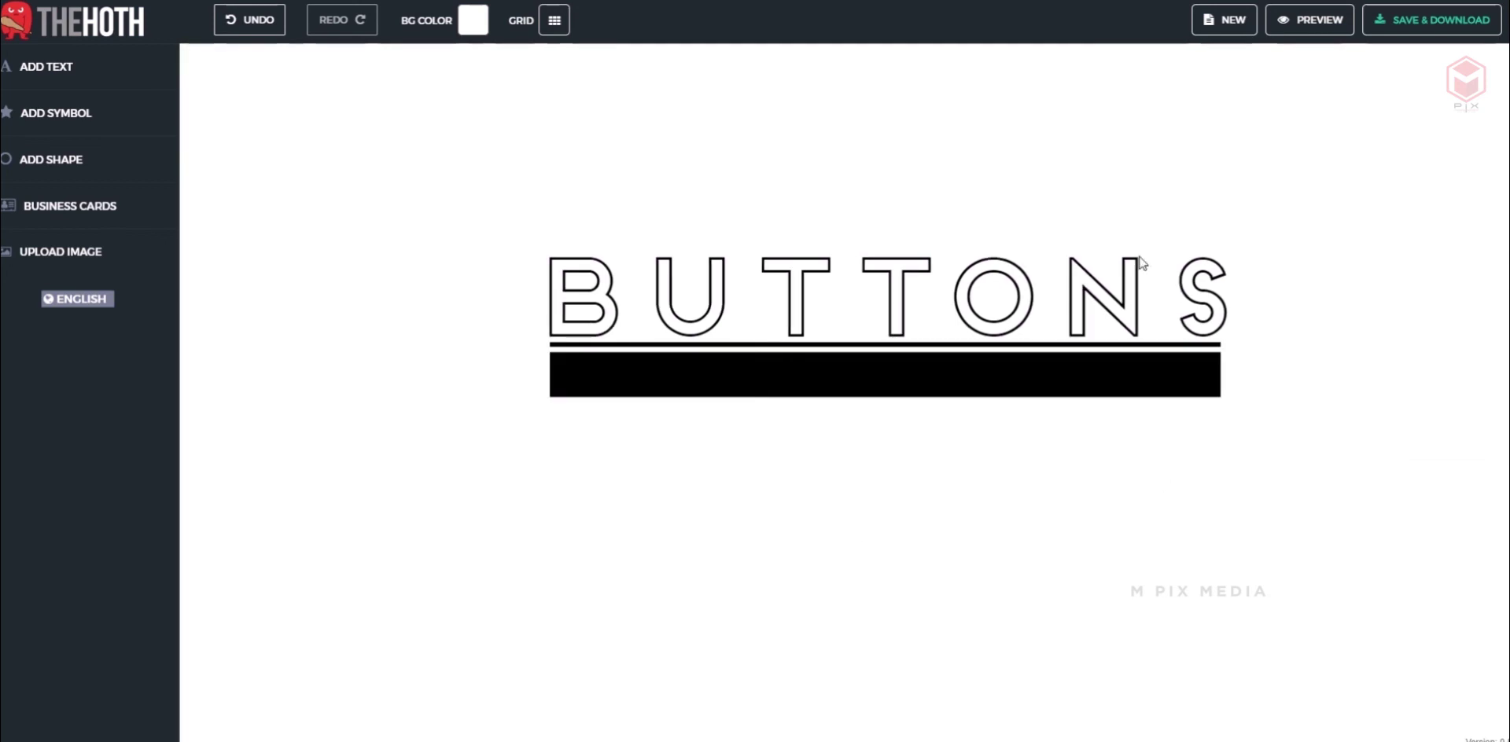
Step: Add a second text object reading THE COMPLETE BOUTIQUE just below the thick black bar
left_click(44, 73)
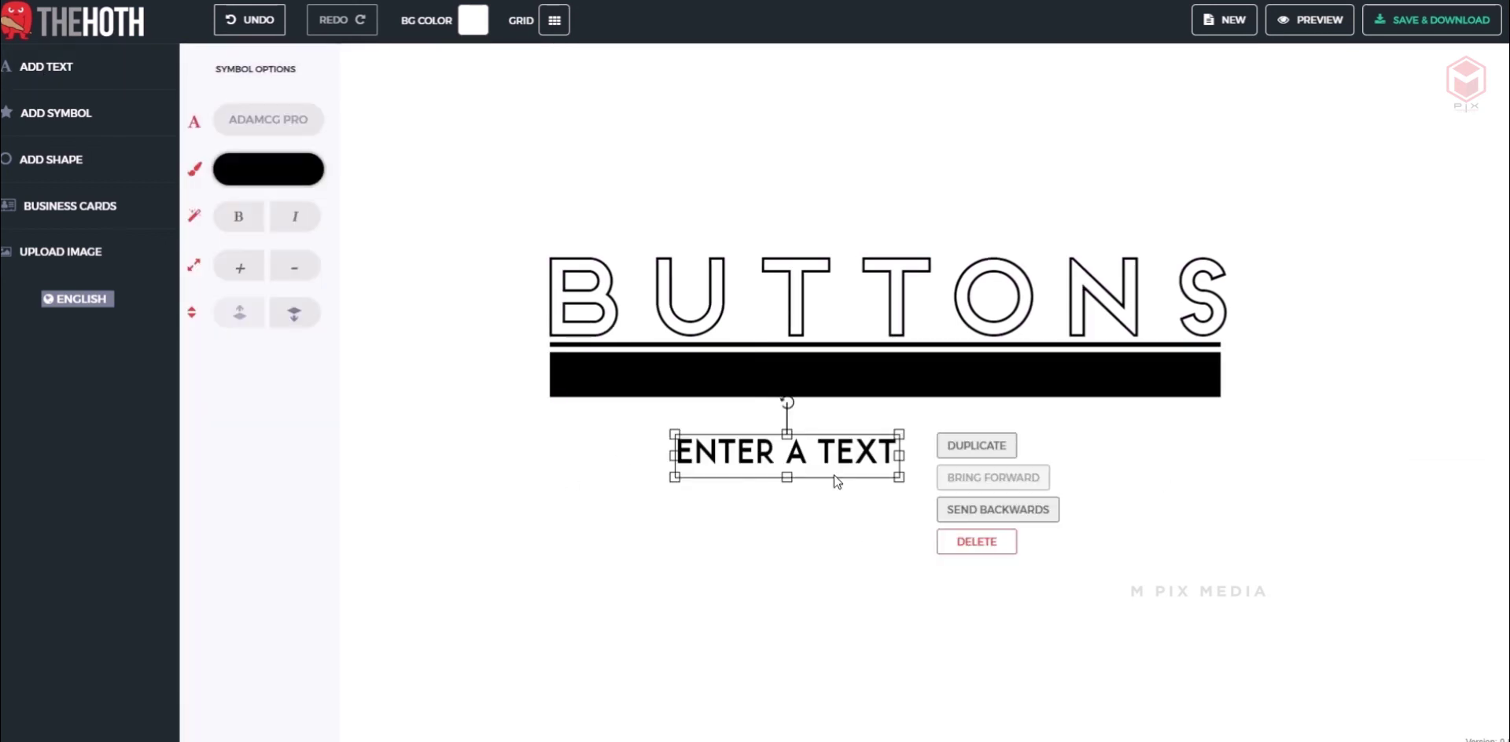
double_click(842, 463)
left_click_drag(894, 460, 555, 462)
type("THE COMPLE")
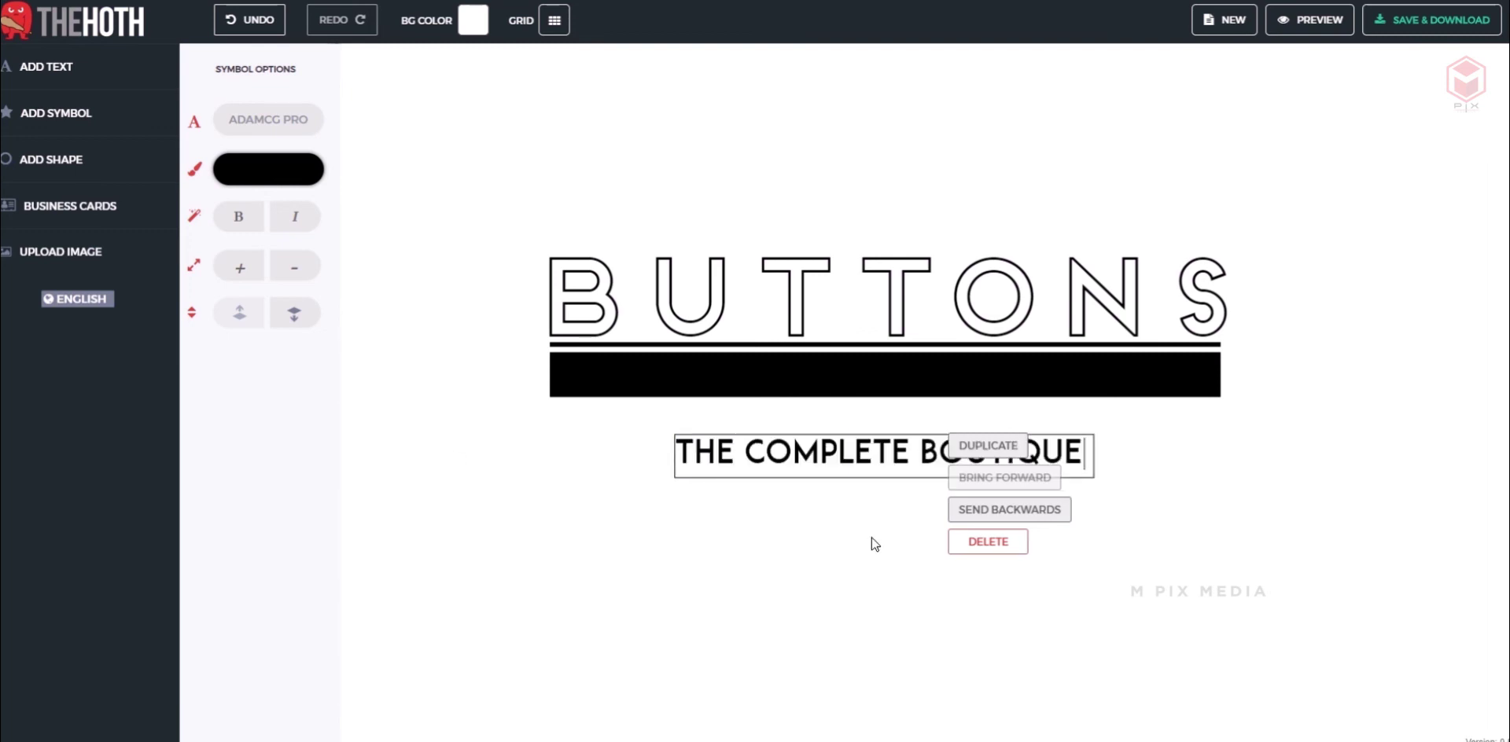
left_click(872, 541)
left_click(867, 470)
left_click_drag(858, 443, 857, 417)
Step: Colour the THE COMPLETE BOUTIQUE text white and move it onto the middle of the black bar
left_click(274, 170)
left_click_drag(294, 189, 275, 174)
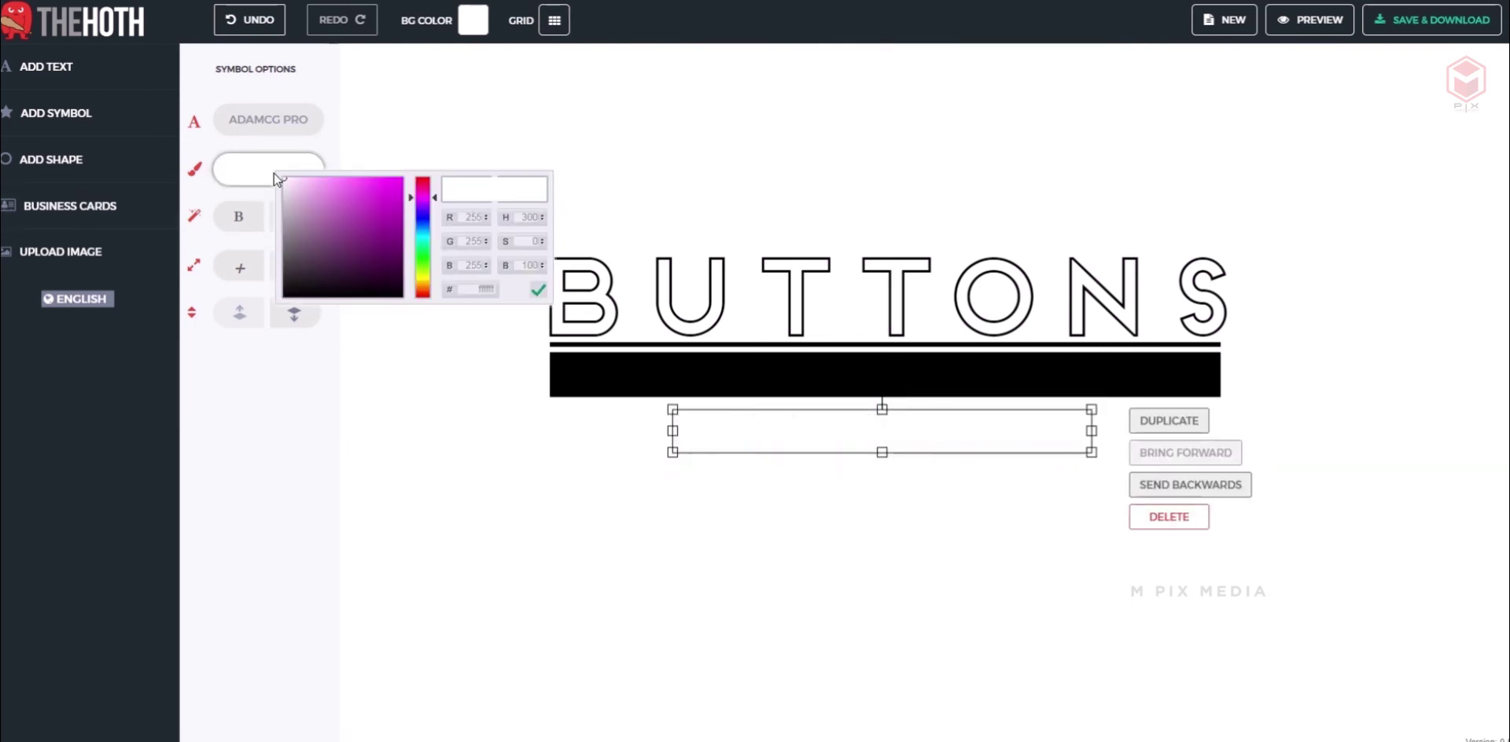
left_click(538, 289)
left_click_drag(854, 418, 851, 364)
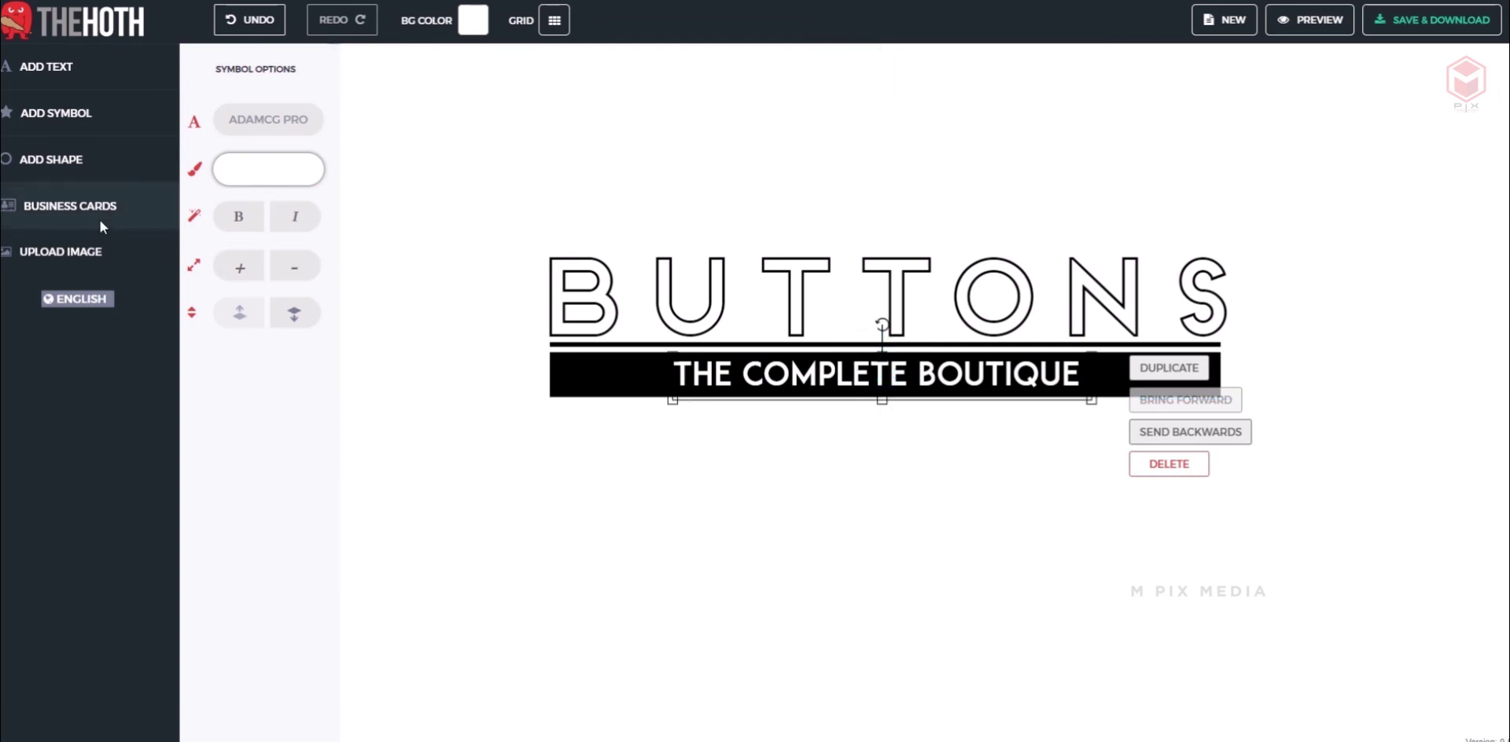
Step: Change the tagline to the Amerika Sans font and adjust its position within the bar
left_click(266, 119)
scroll(278, 185, "up", 1)
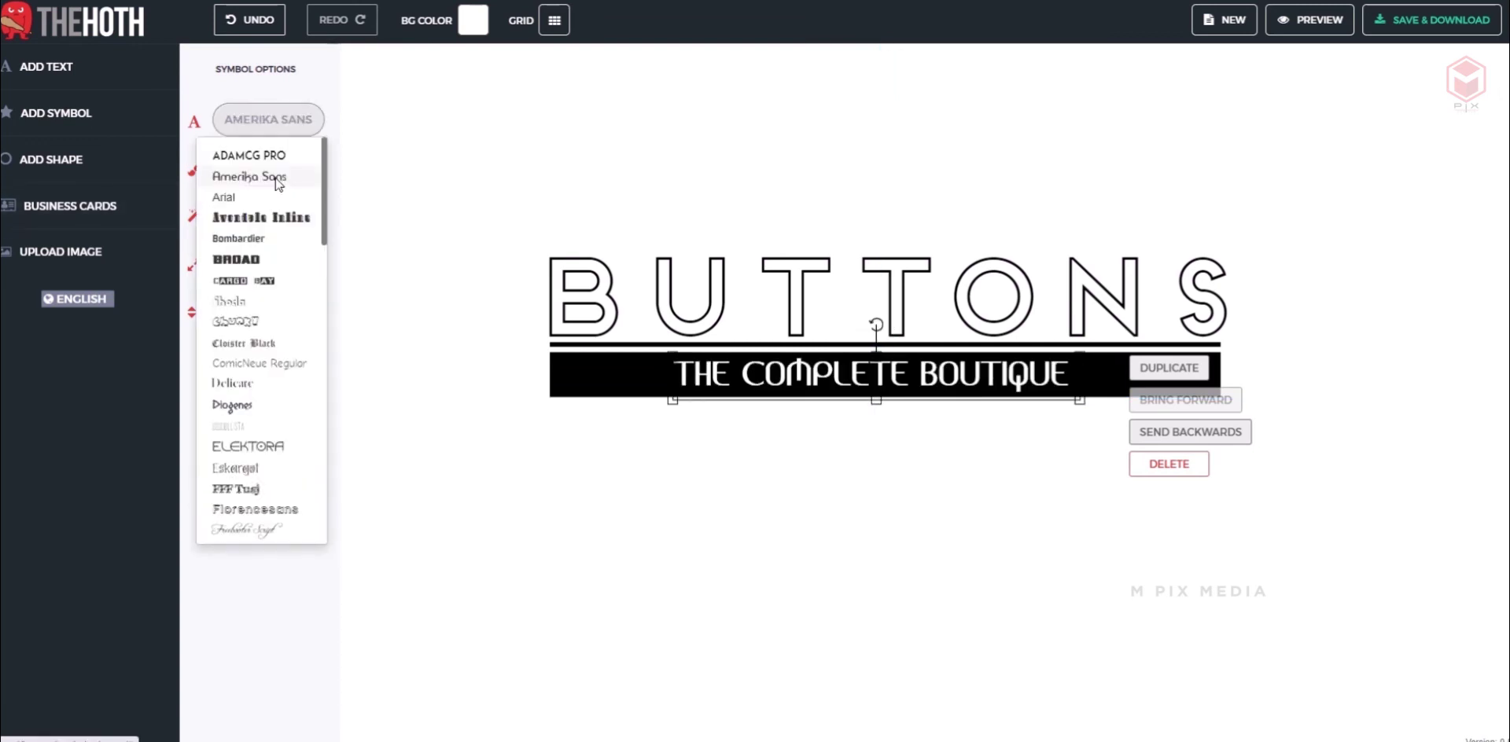
left_click(277, 179)
left_click_drag(883, 371, 991, 381)
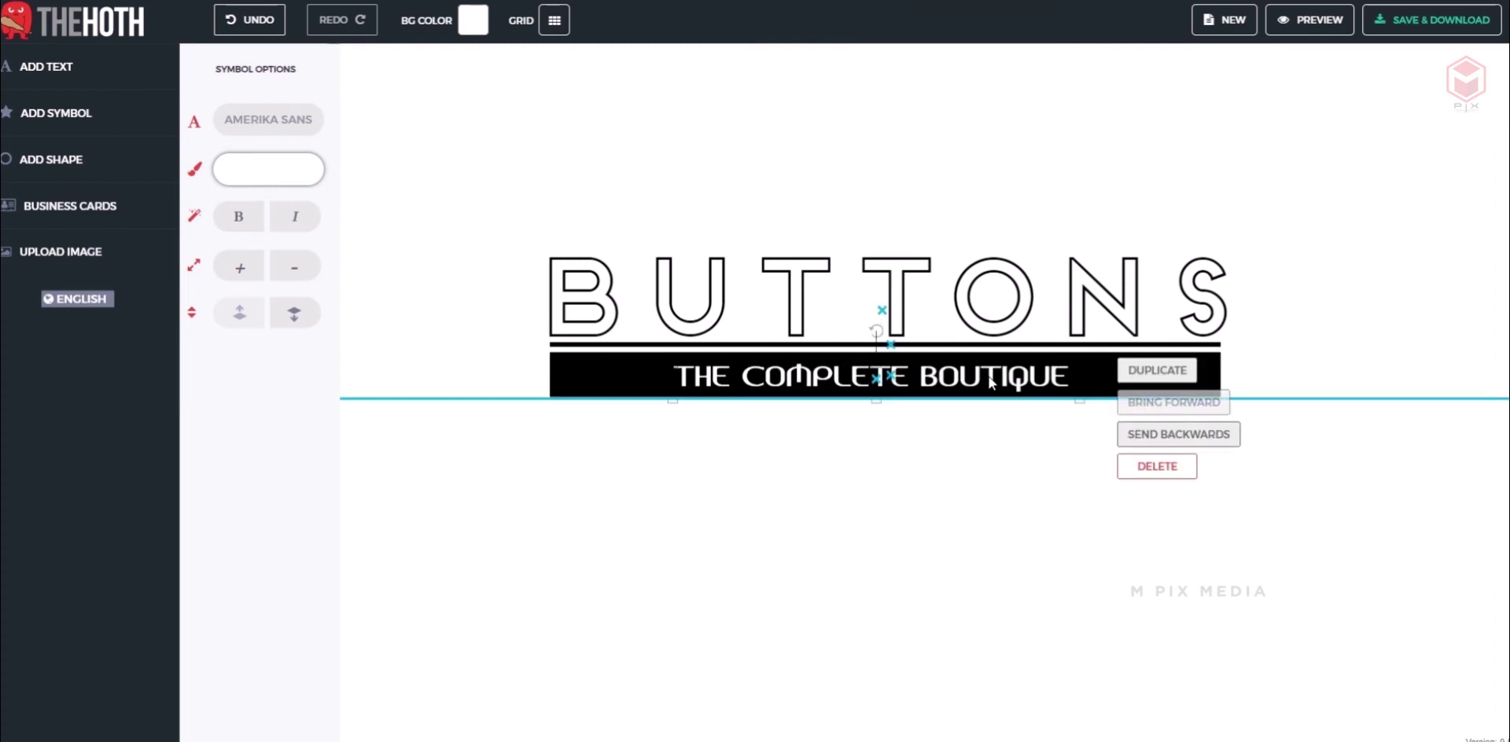
Step: Recolour the thick bar behind the tagline to a dark olive brown
left_click(1101, 385)
left_click(275, 122)
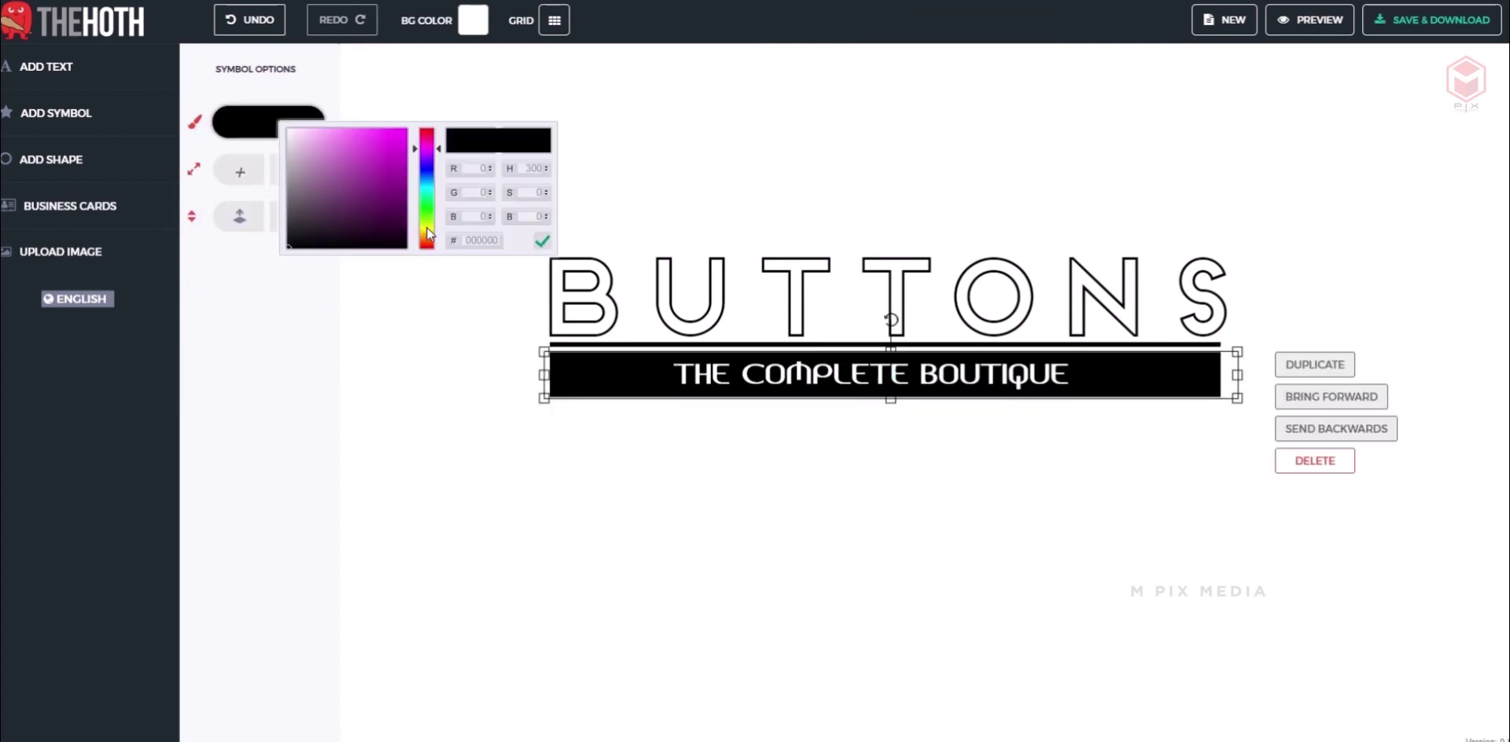
left_click(426, 228)
left_click(395, 214)
left_click_drag(394, 214, 402, 219)
Step: Add the red button-and-thread symbol from the Fashion category and fit it over the letter O in BUTTONS
left_click(69, 120)
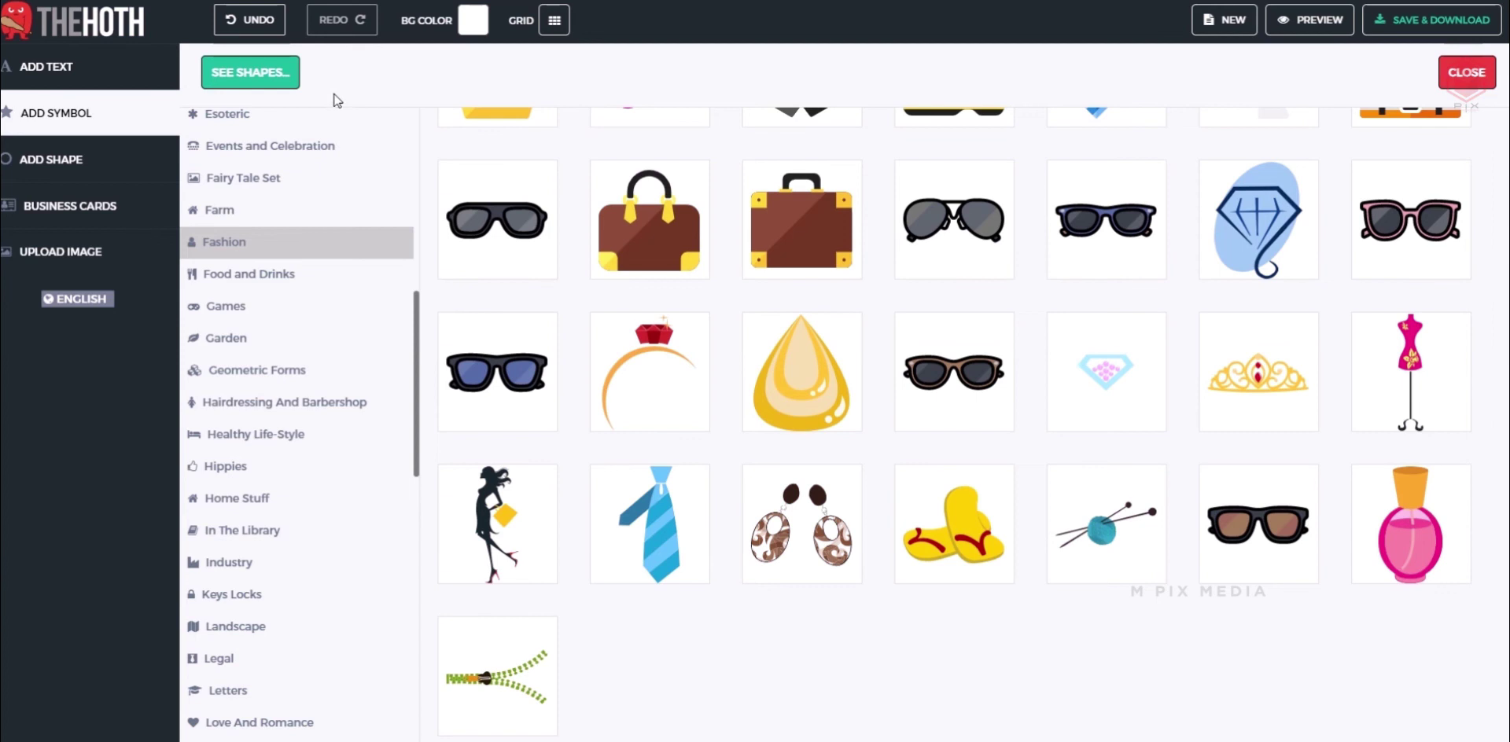
scroll(377, 411, "up", 2)
scroll(819, 408, "up", 10)
scroll(819, 472, "down", 3)
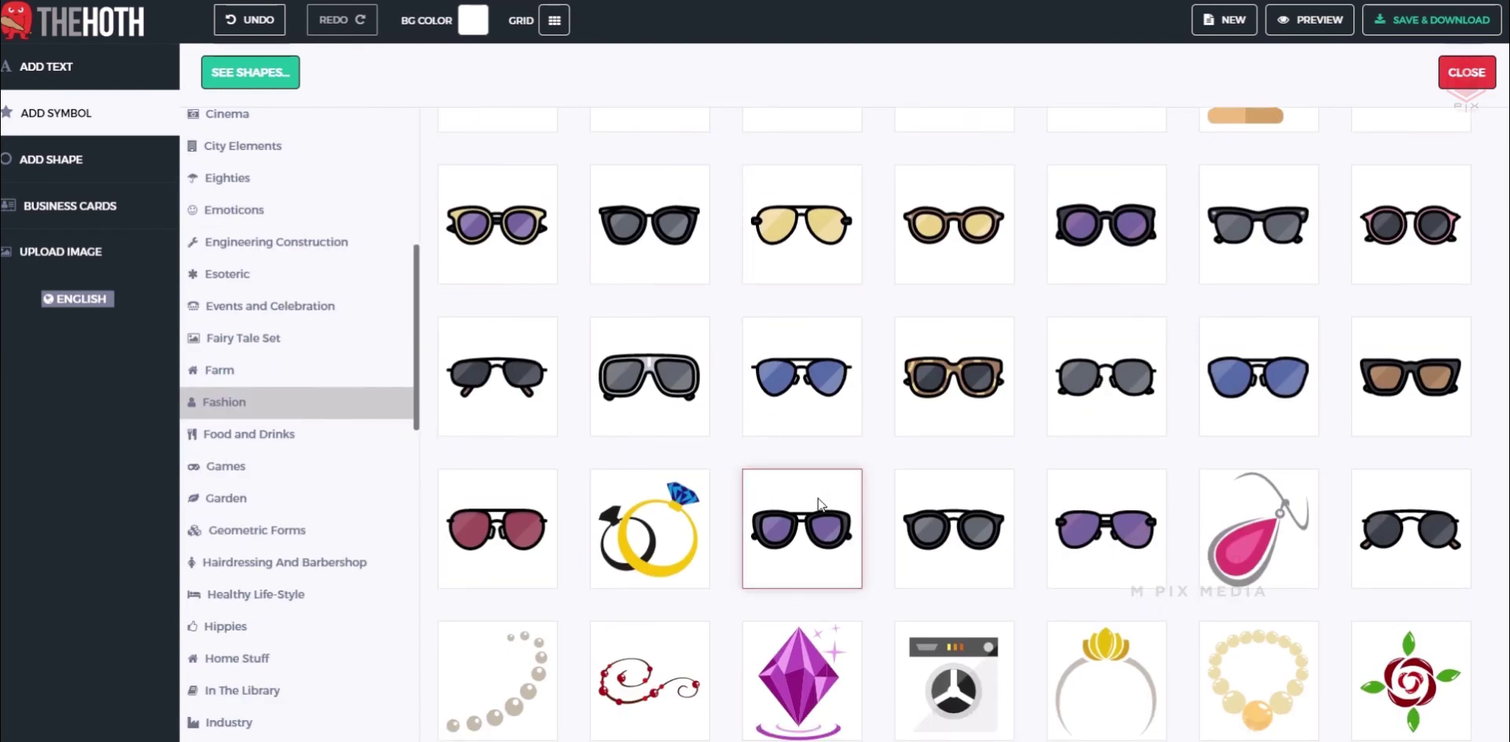
scroll(819, 504, "down", 3)
scroll(818, 504, "down", 2)
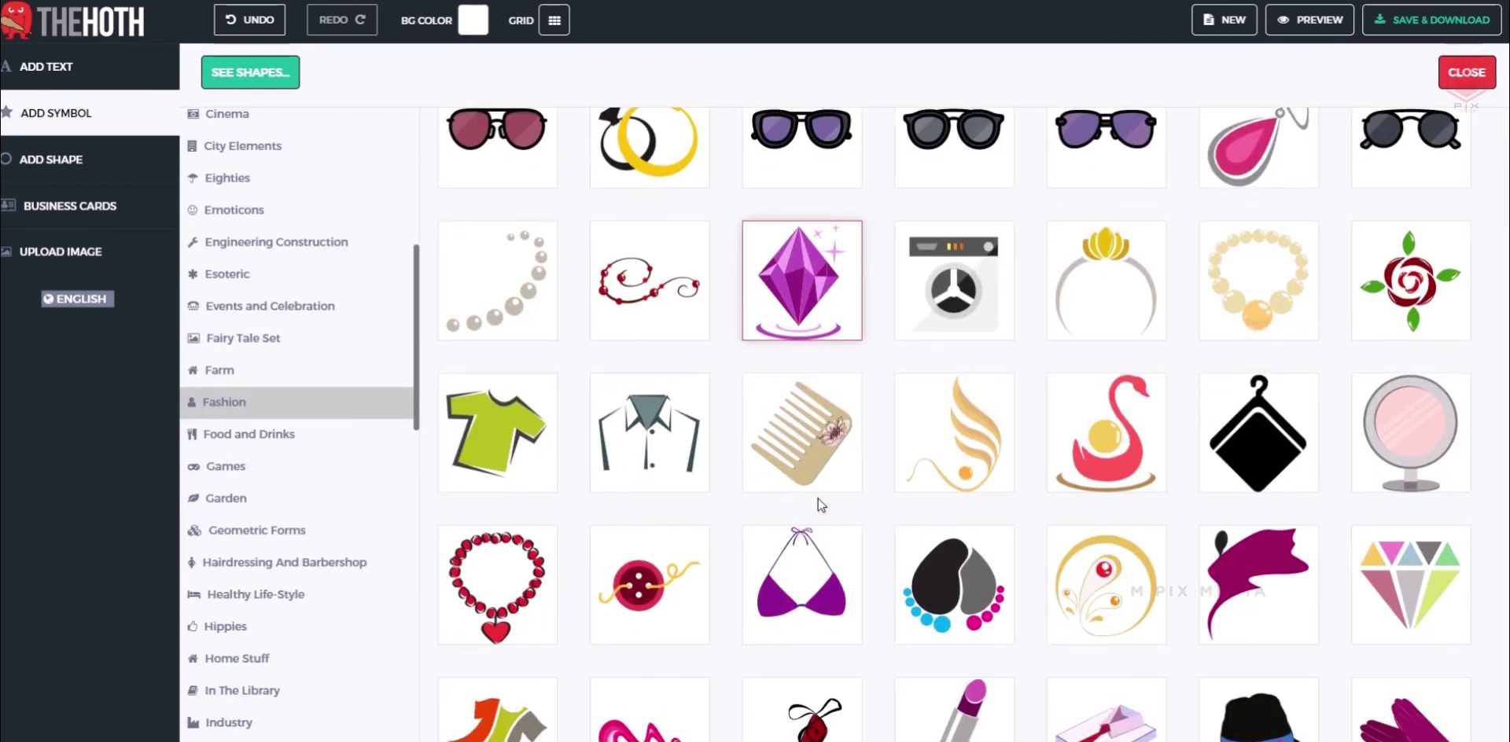
left_click(638, 604)
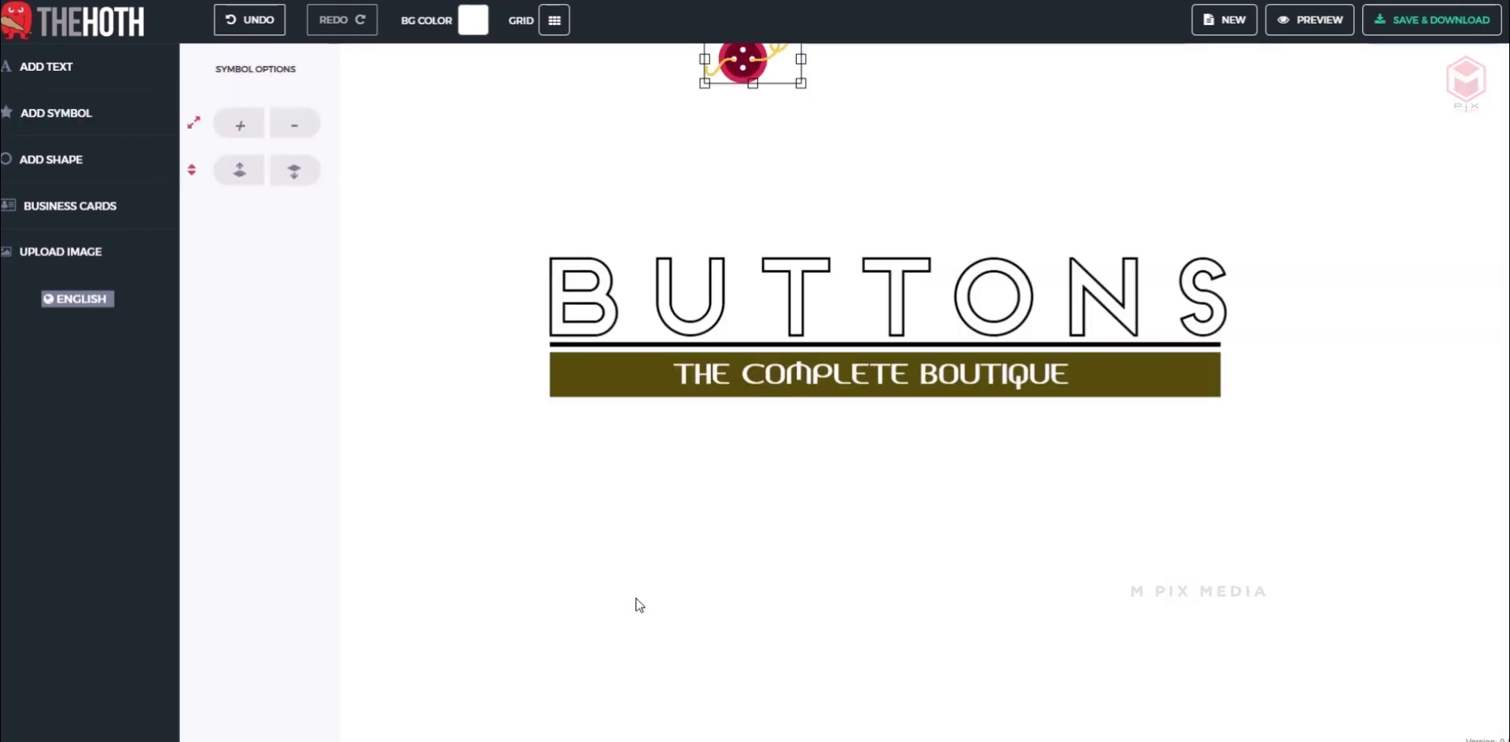
left_click(740, 68)
left_click_drag(751, 89, 978, 291)
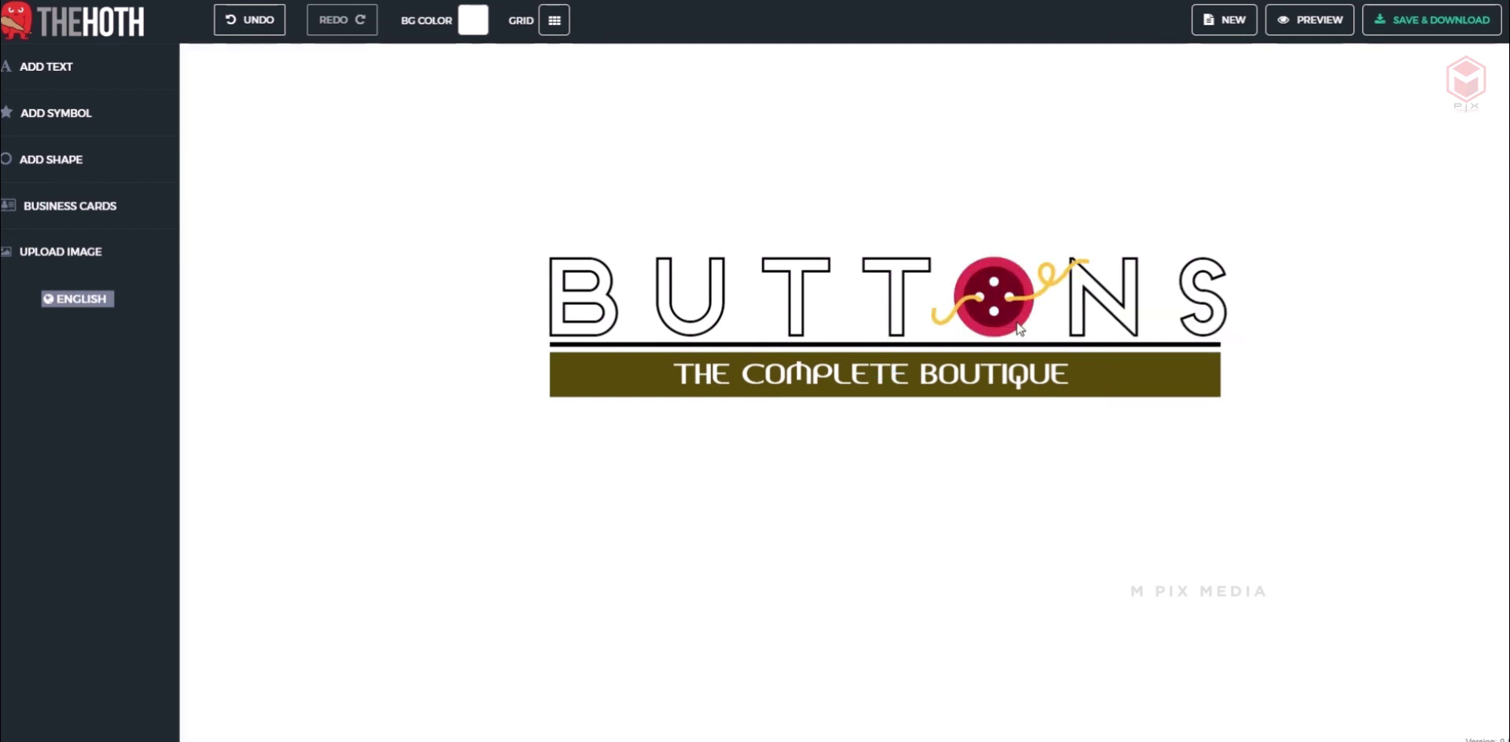
Step: Recolour the button symbol's outer red ring to brown
left_click(1019, 328)
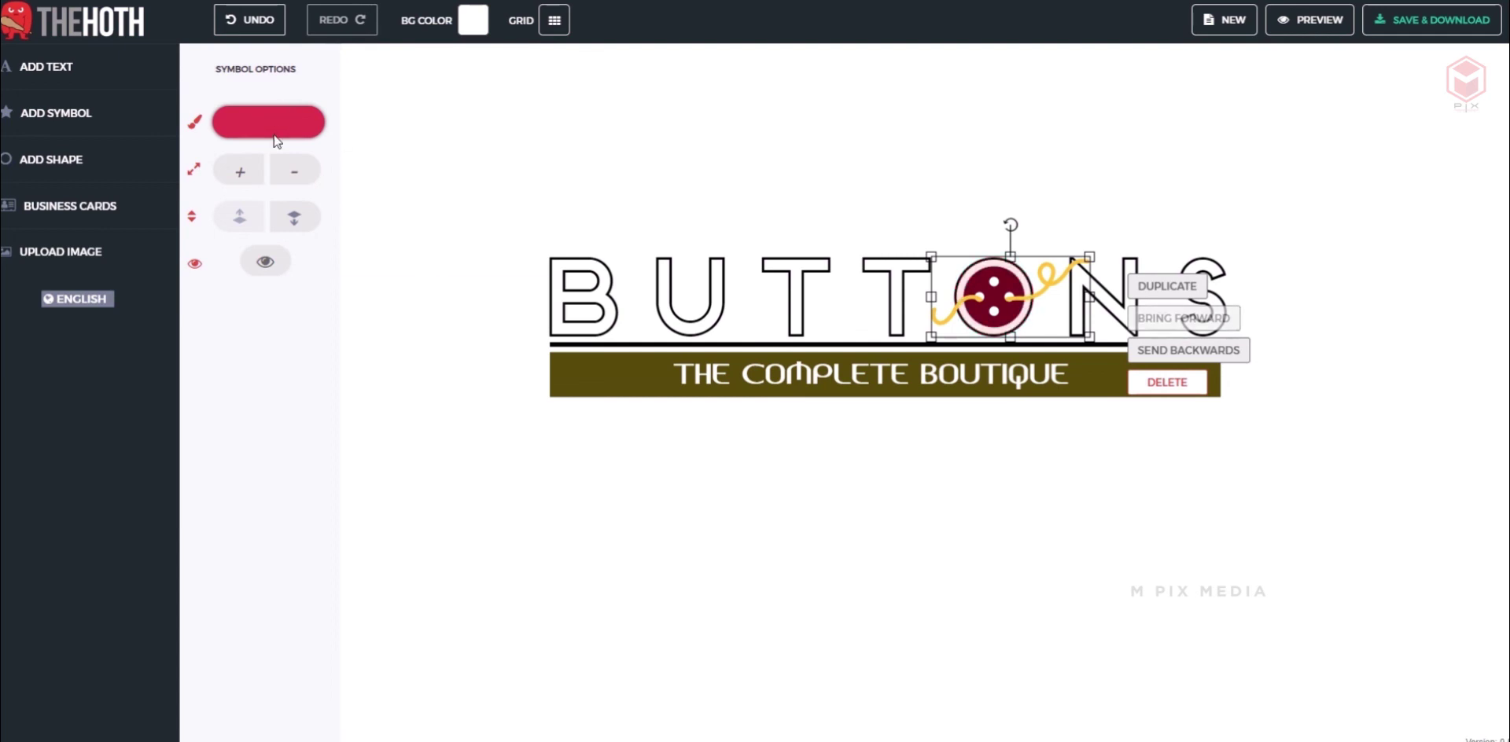
left_click(315, 124)
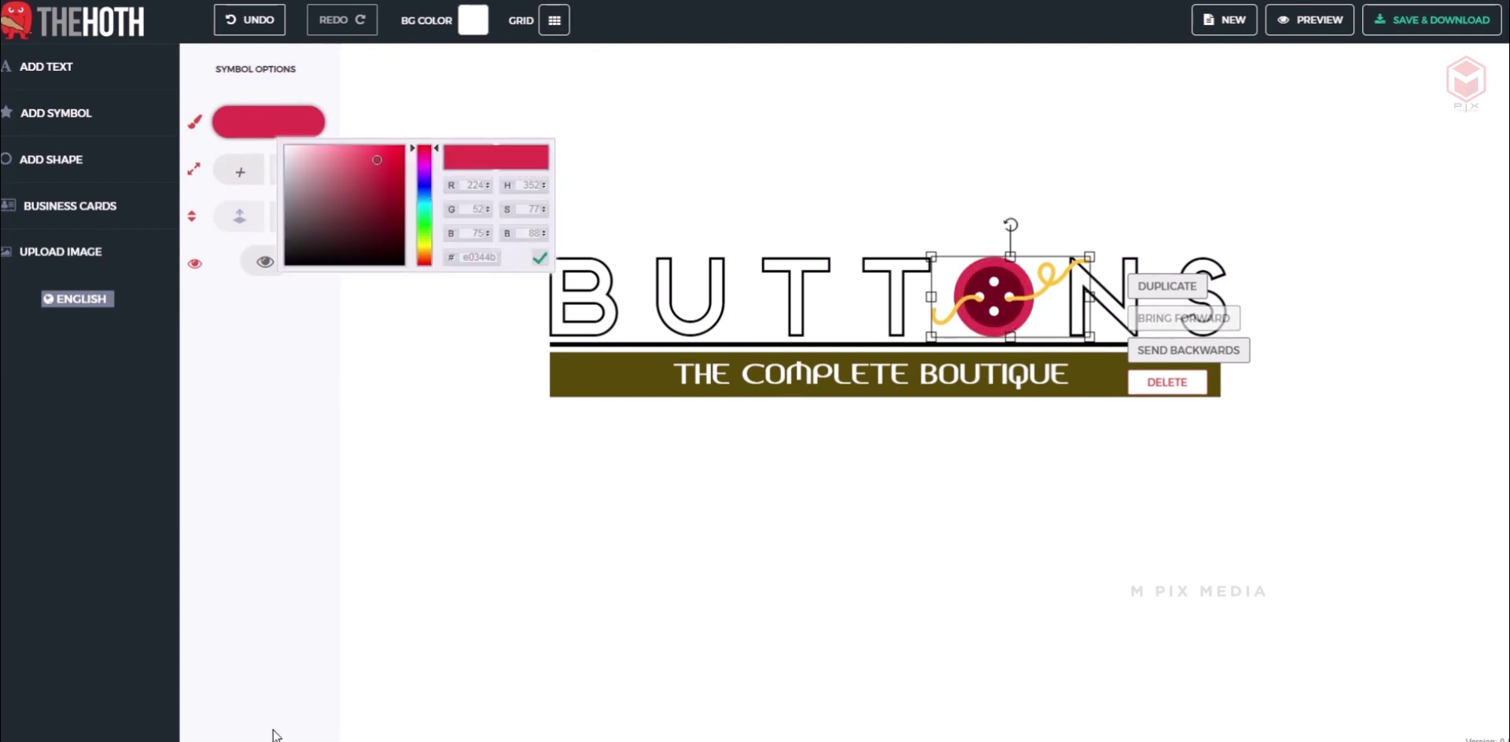
left_click(409, 216)
left_click(540, 258)
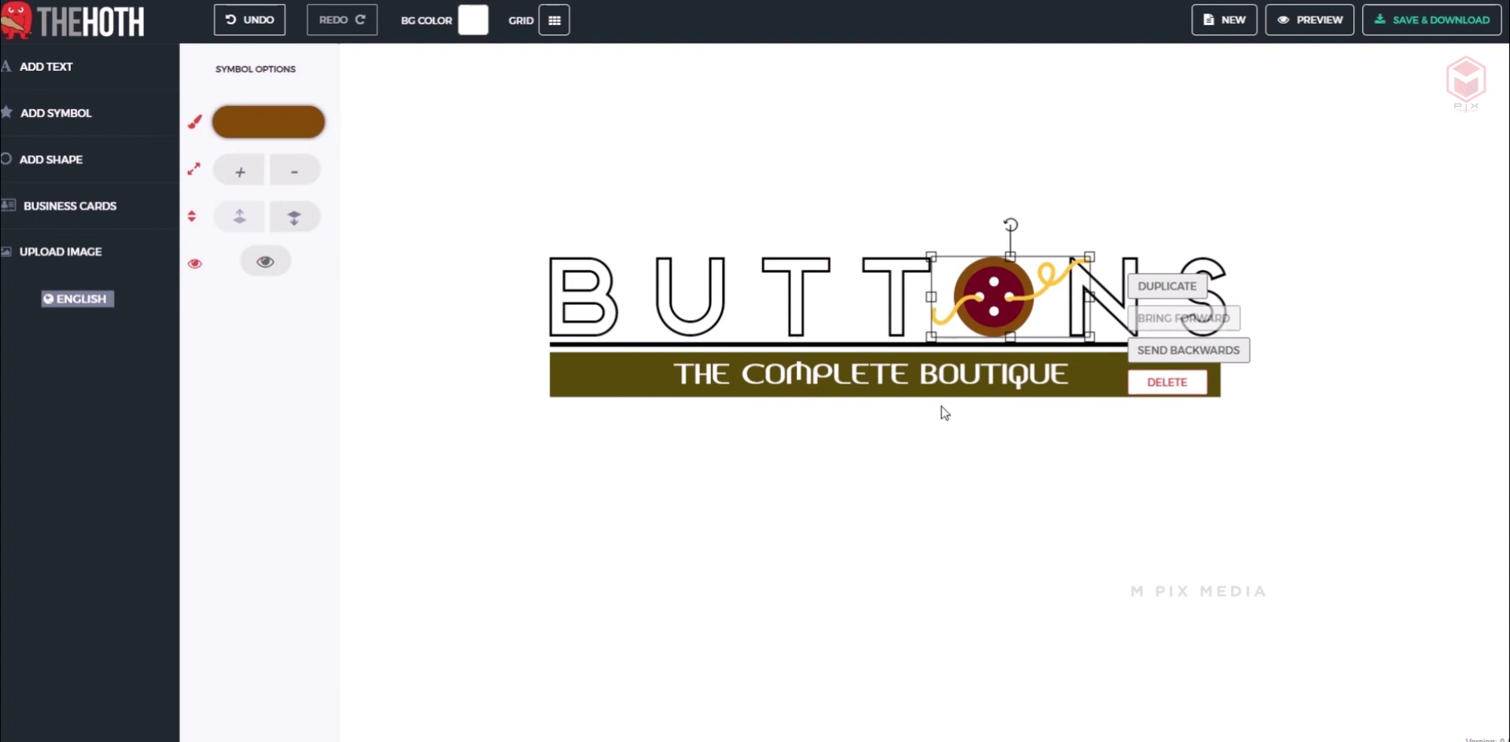
Step: Recolour the dark red centre of the button symbol to a golden brown
left_click(1012, 295)
left_click(273, 137)
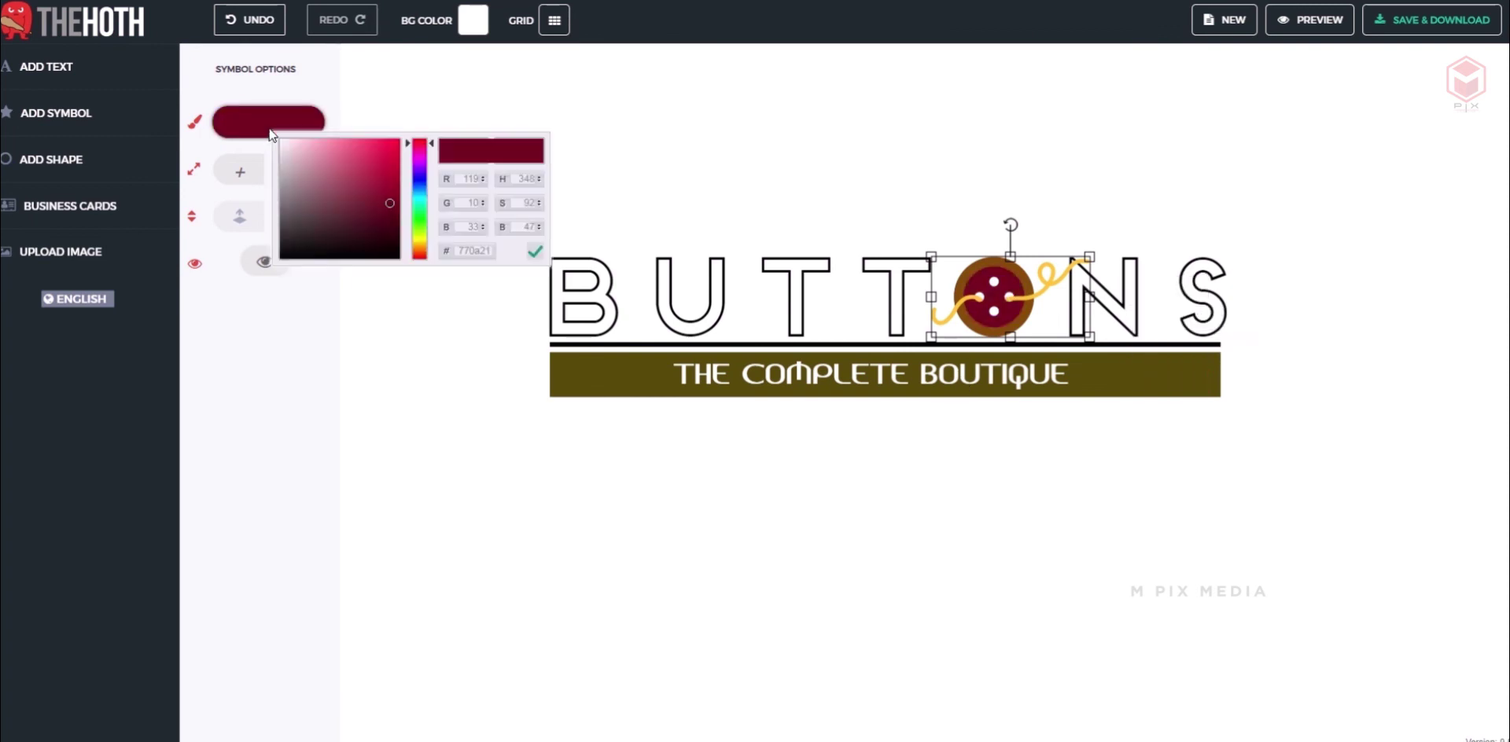
left_click(420, 242)
left_click(420, 248)
Step: Recolour the outlined BUTTONS lettering to brown #734500 and deselect it
left_click(724, 284)
left_click(269, 169)
left_click(432, 252)
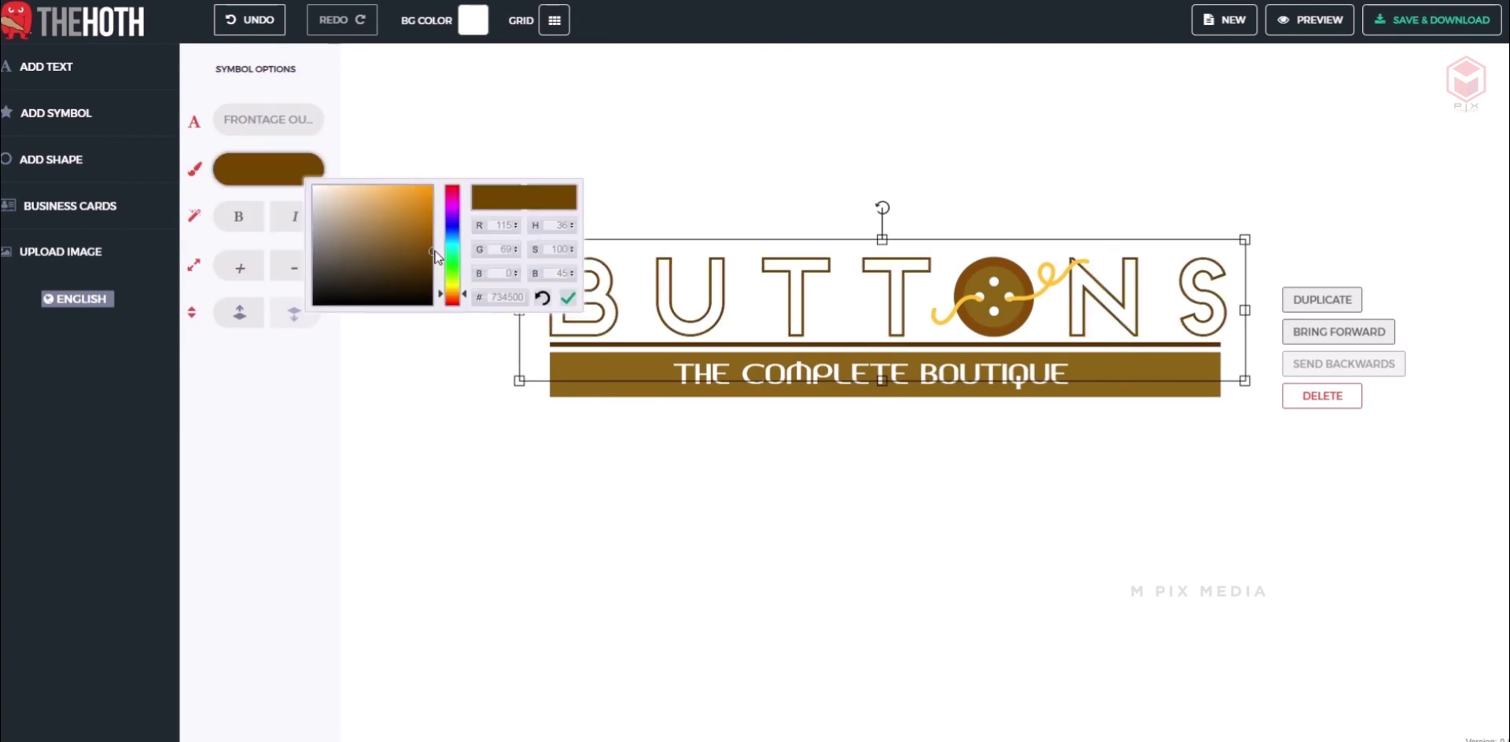
left_click(954, 161)
left_click(1260, 146)
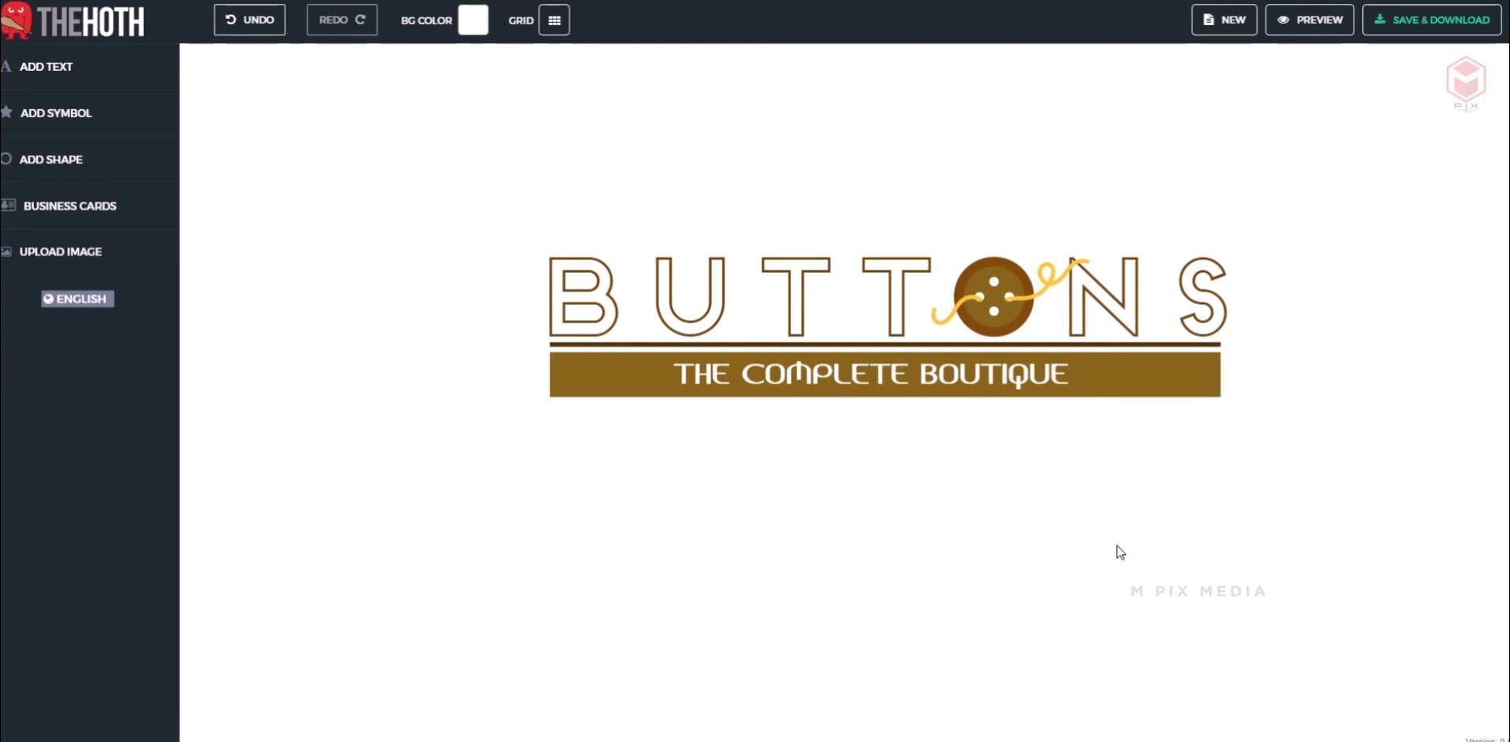
Step: Preview the finished logo on the product mockups and close the preview
left_click(1295, 27)
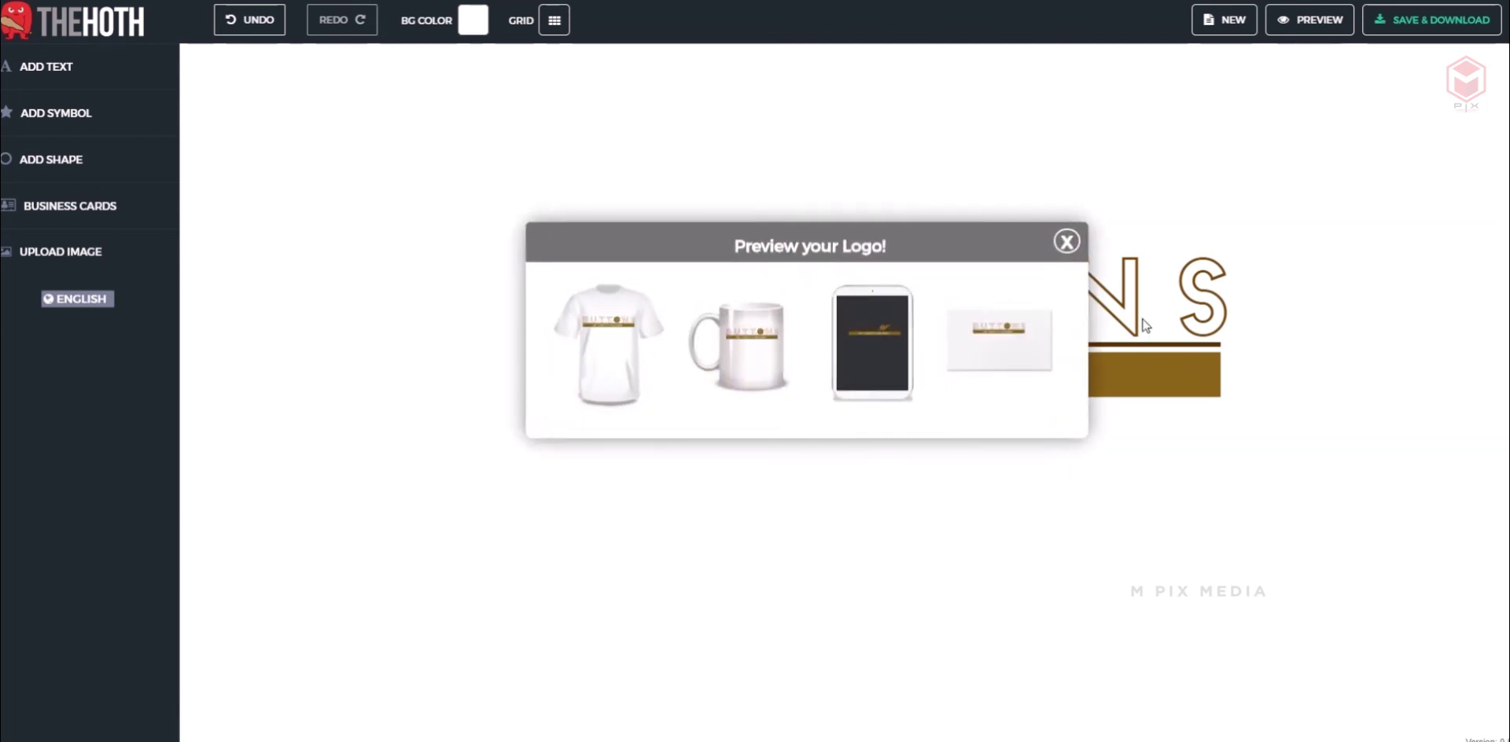
left_click(1069, 245)
left_click(1106, 242)
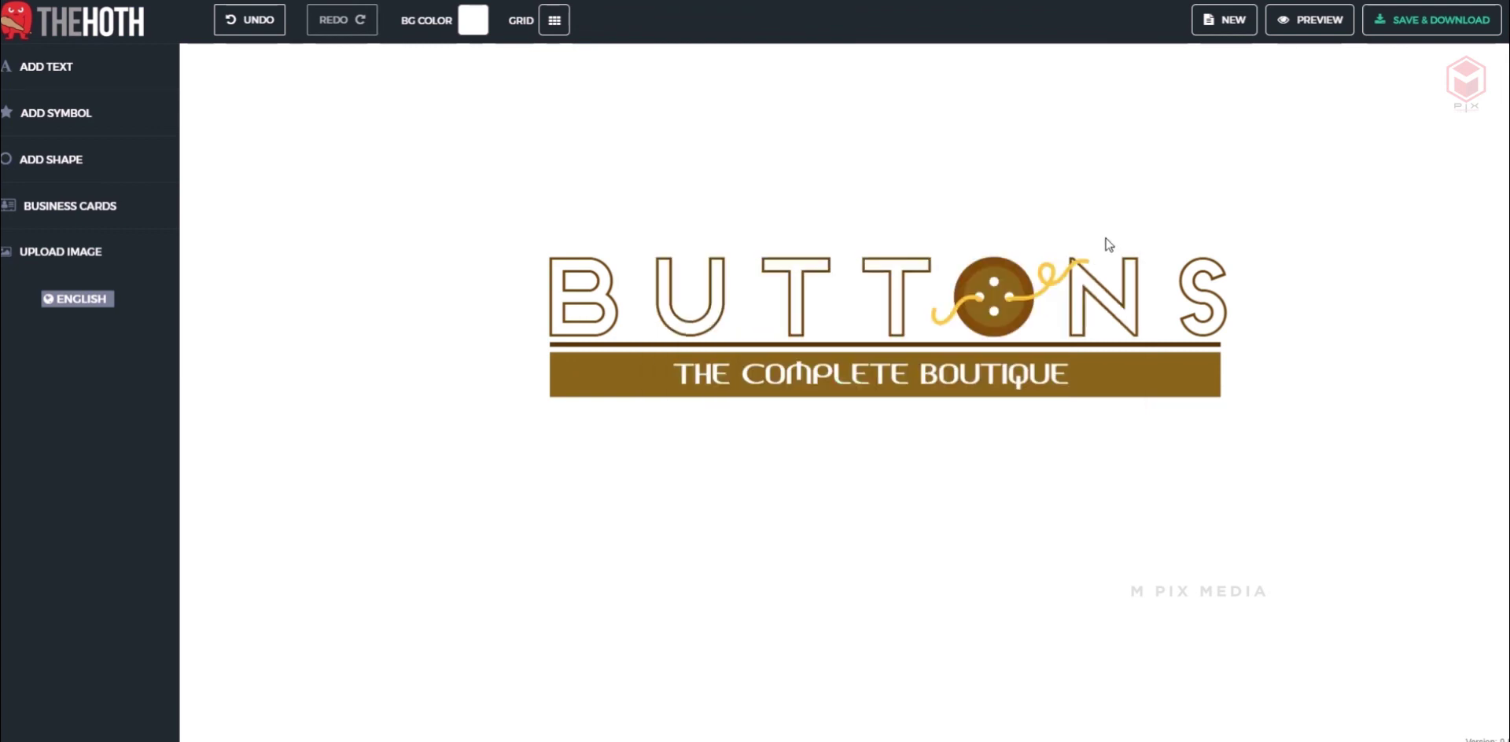
Step: Save the logo project to the provided e-mail address, and download premiumlogo.zip from the newest HOTH message in Gmail
left_click(1427, 22)
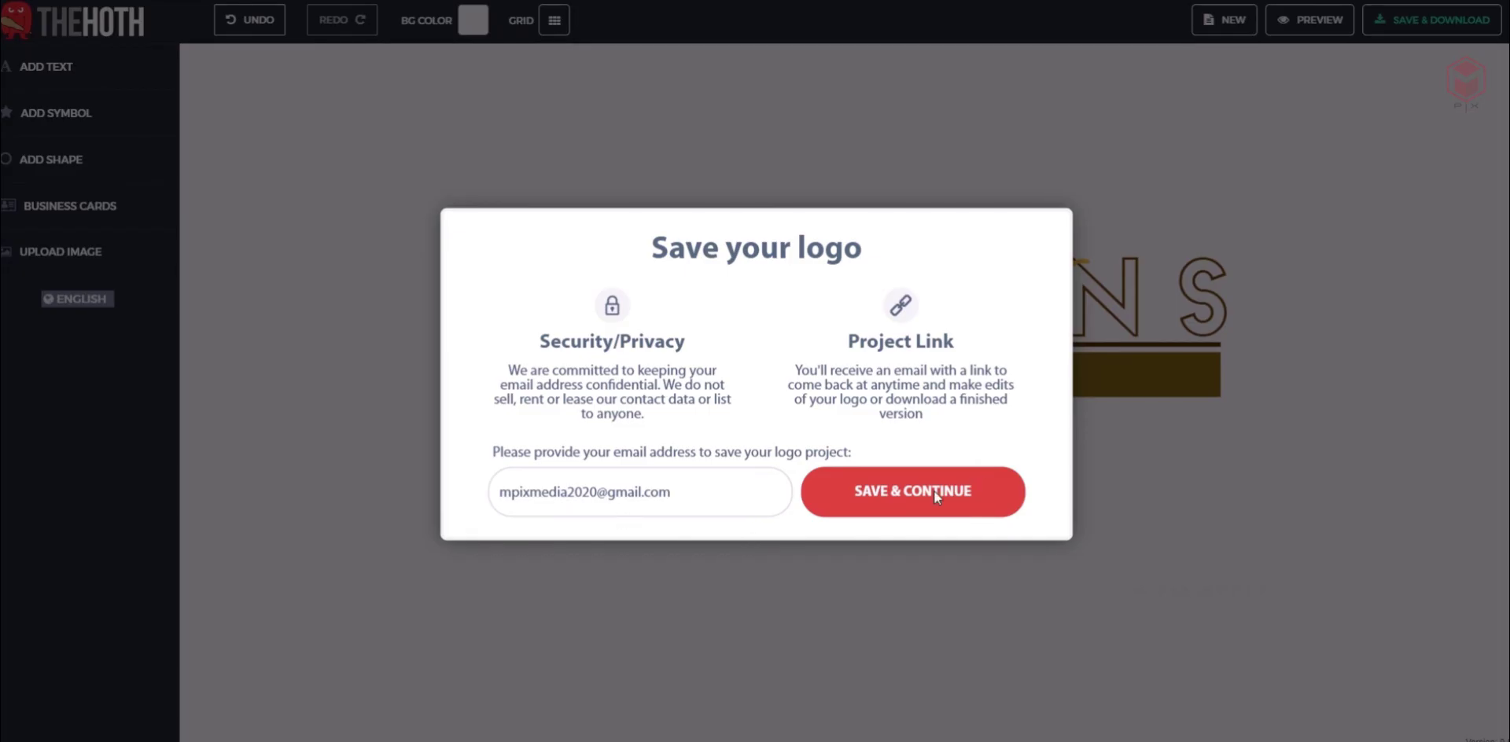
left_click(933, 490)
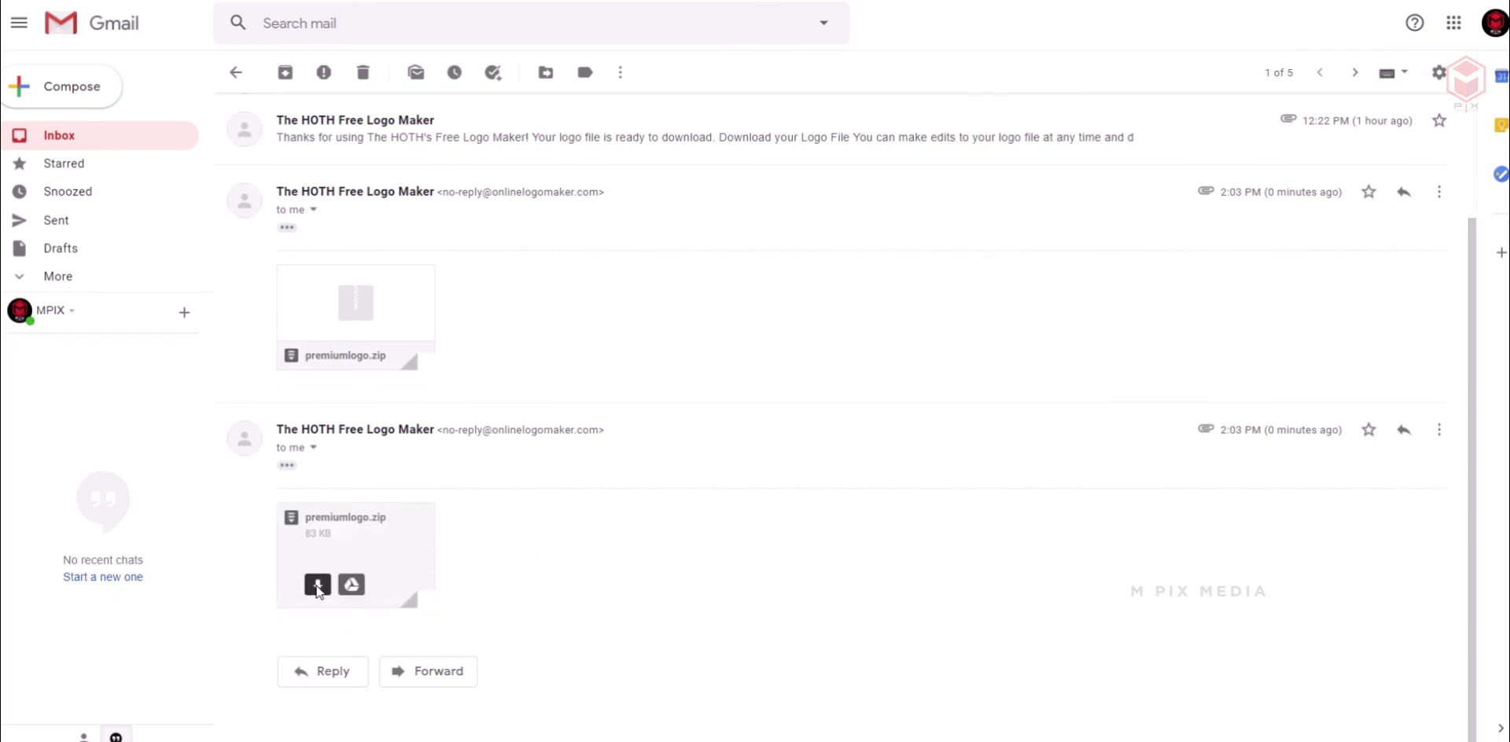
left_click(317, 590)
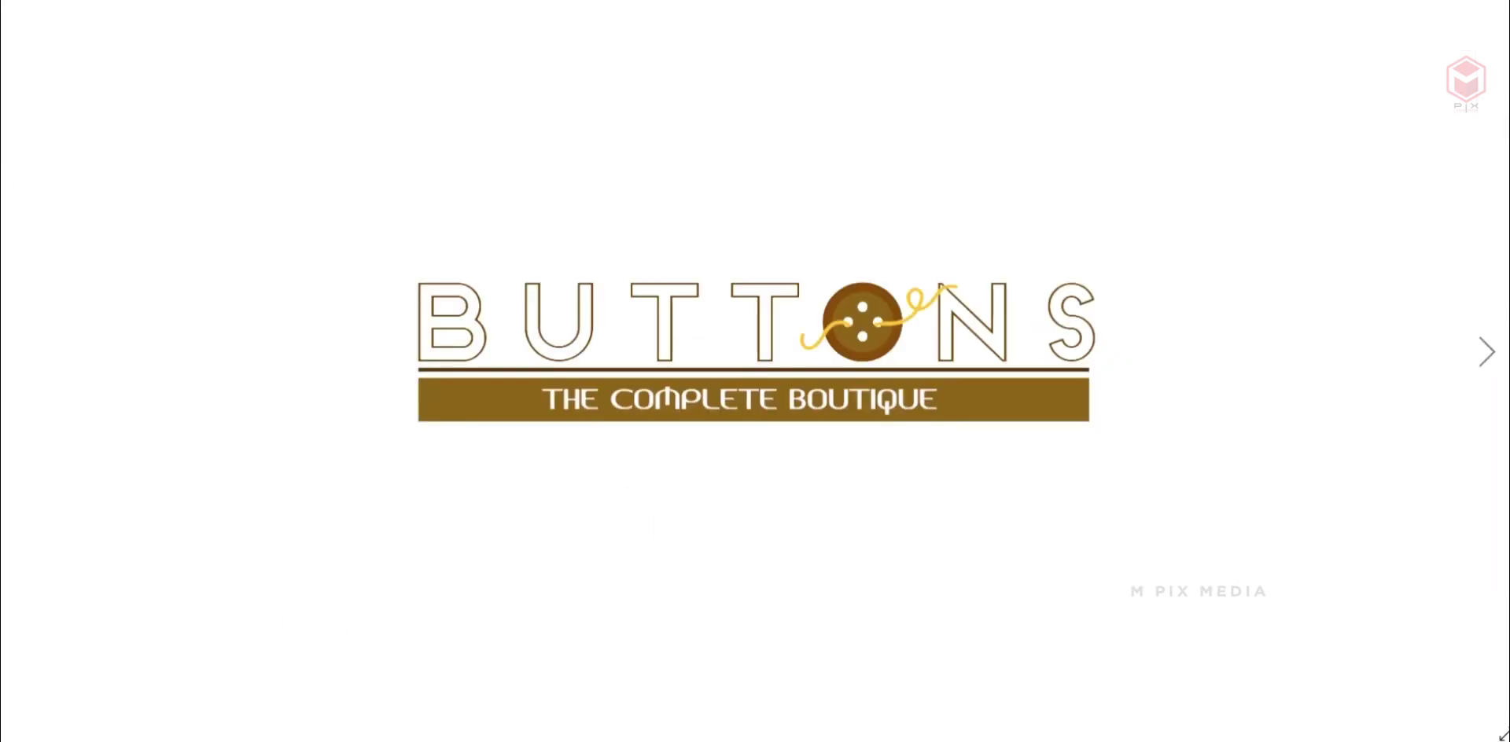